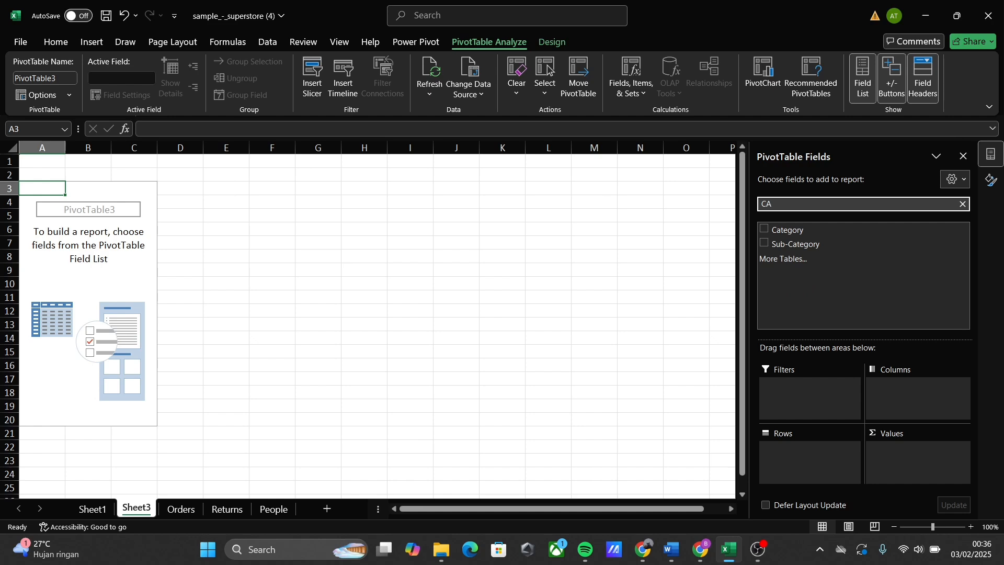
Place the Category field in the pivot table's rows and sum the Sales field as its values
drag(840, 230, 795, 449)
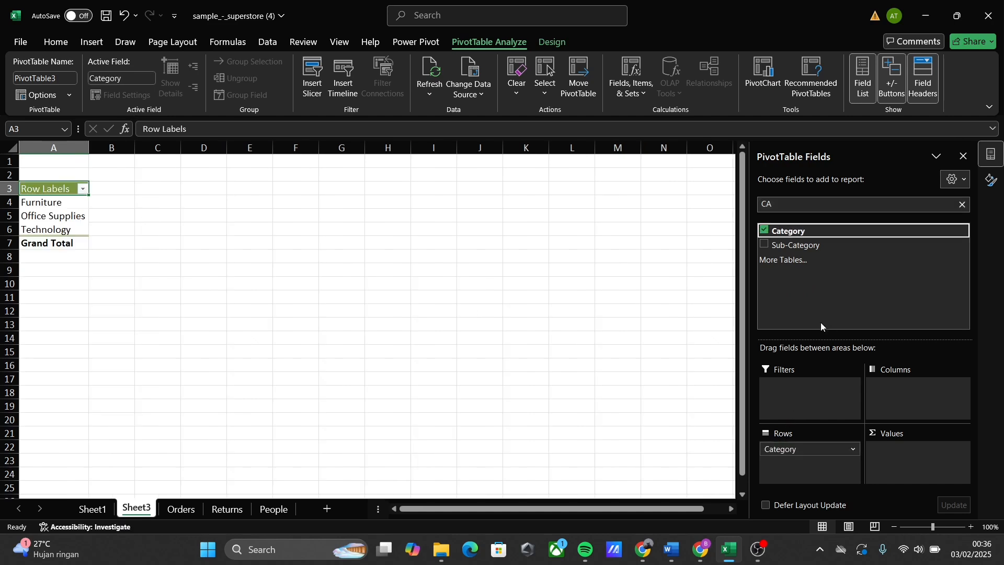
click(855, 204)
key(BackSpace)
key(BackSpace)
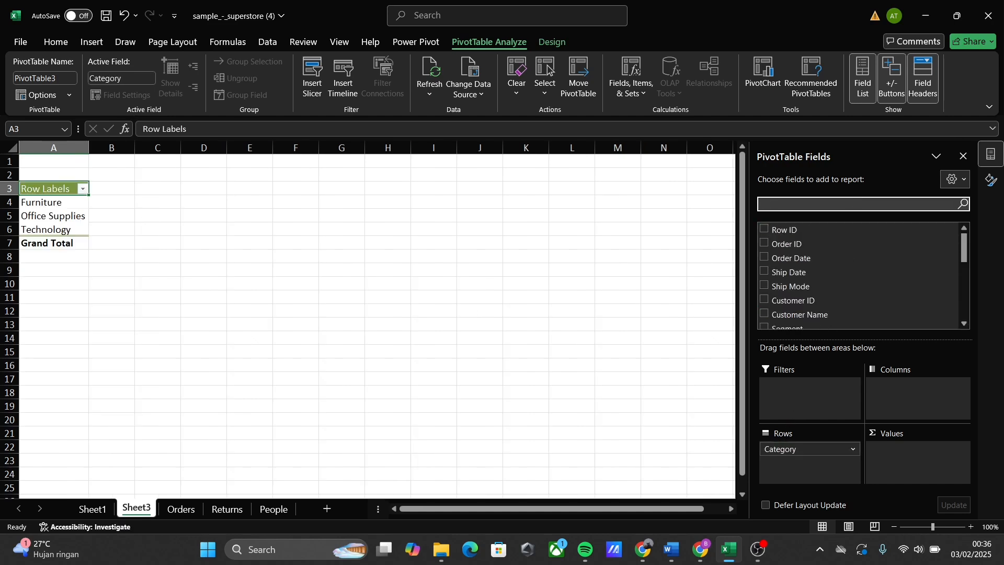
text(SAL)
drag(781, 230, 891, 444)
Add the sum of Profit as a second value in the pivot table and clear the field search
click(963, 204)
text(PR)
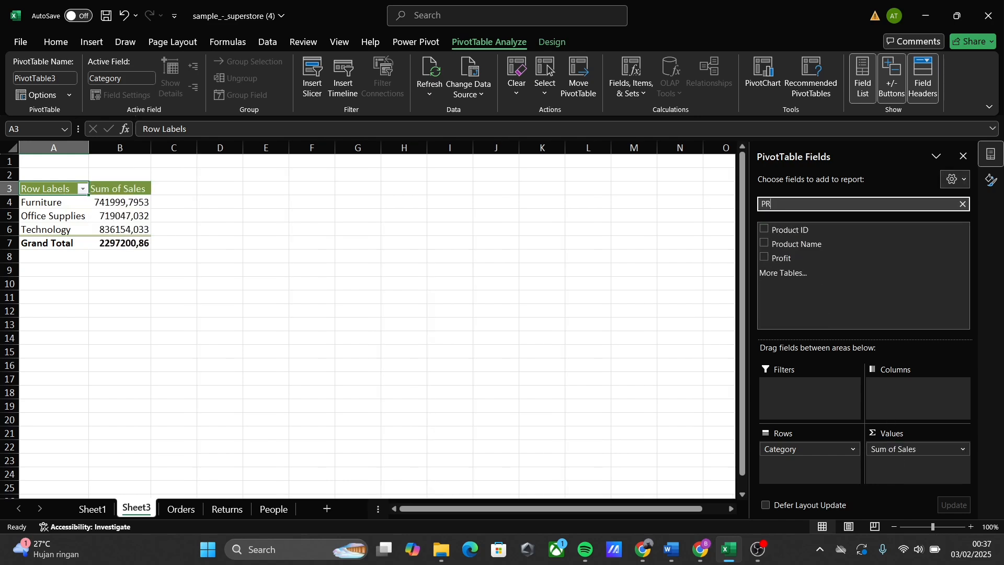
drag(836, 260, 908, 463)
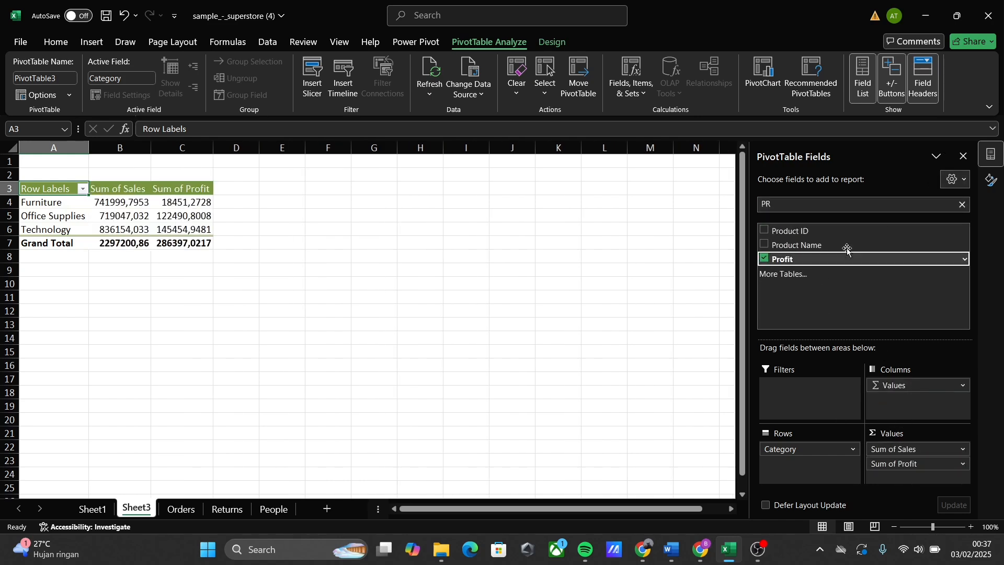
click(916, 204)
click(961, 207)
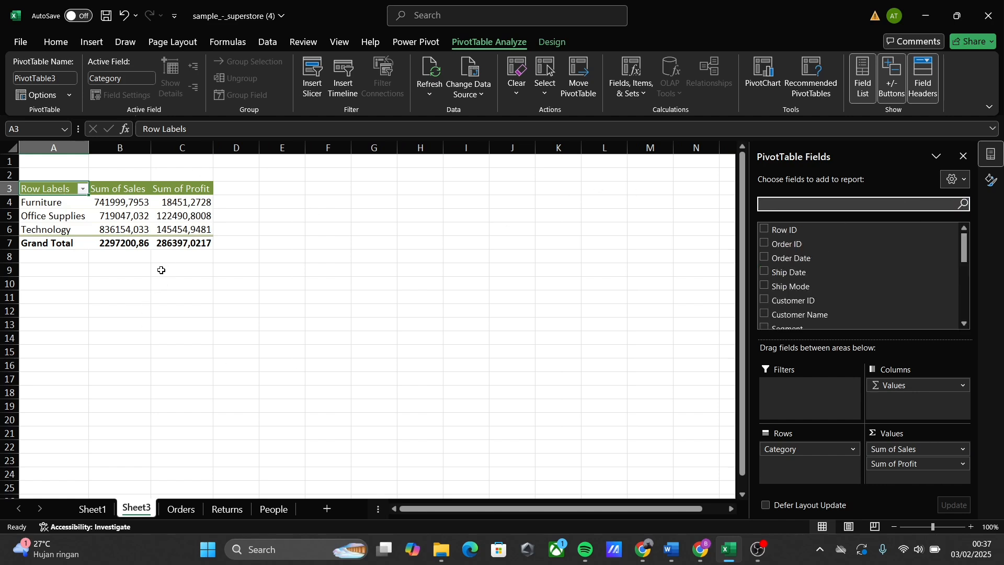
Insert a clustered column chart of sales and profit by category and position it directly beside the pivot table
click(90, 42)
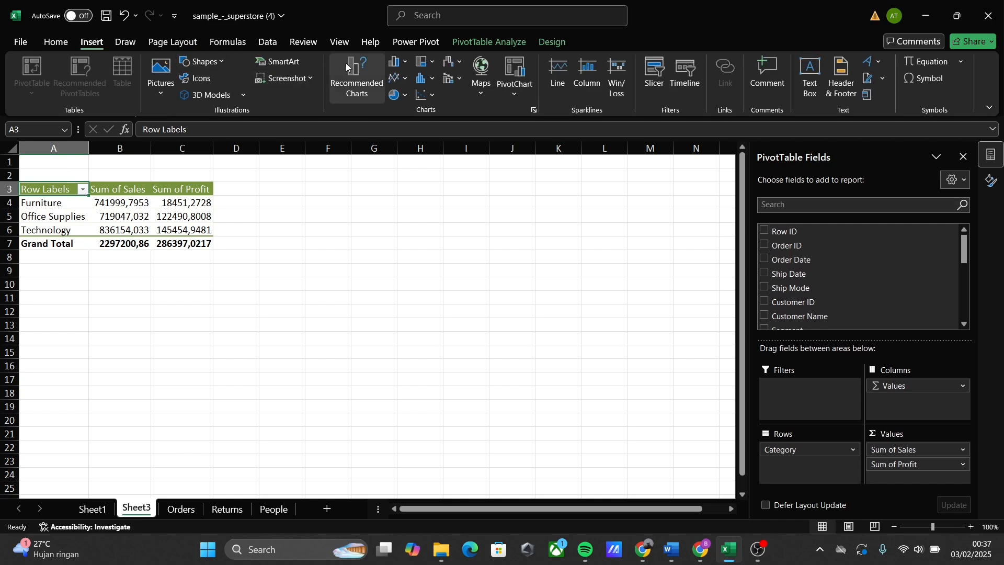
click(402, 63)
click(405, 108)
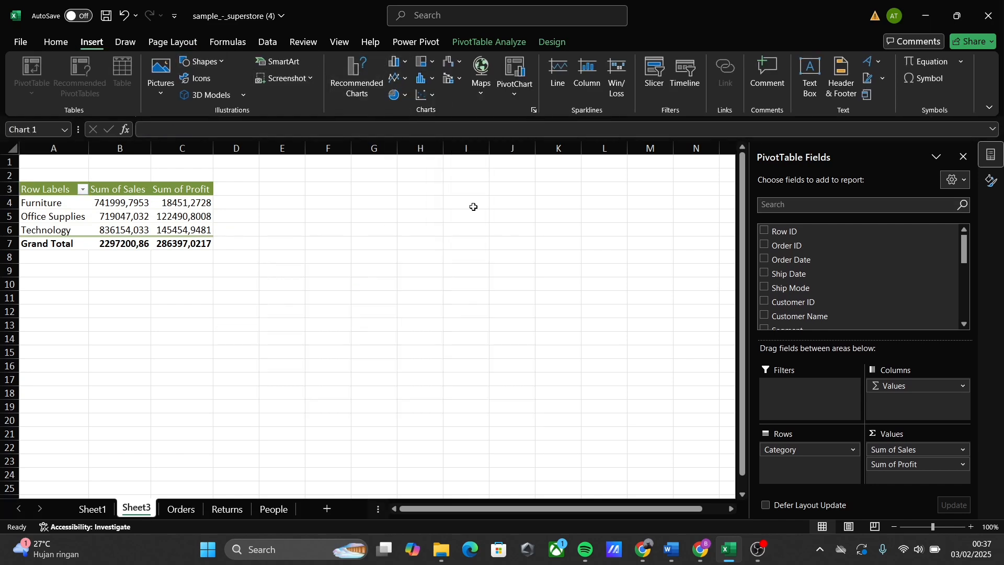
drag(463, 216, 460, 206)
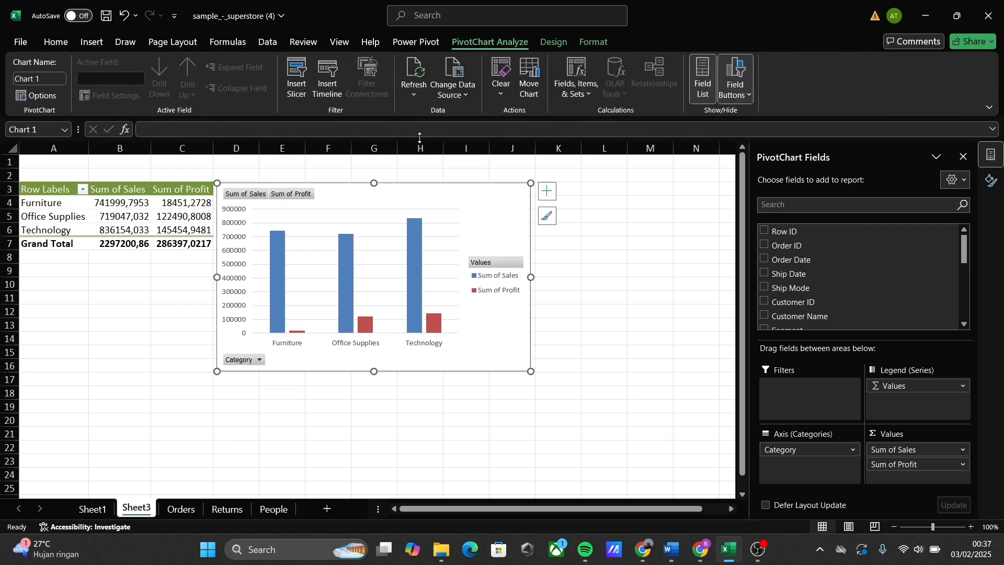
Add a text box inside the chart reading "Penjualan dan Profit"
click(90, 42)
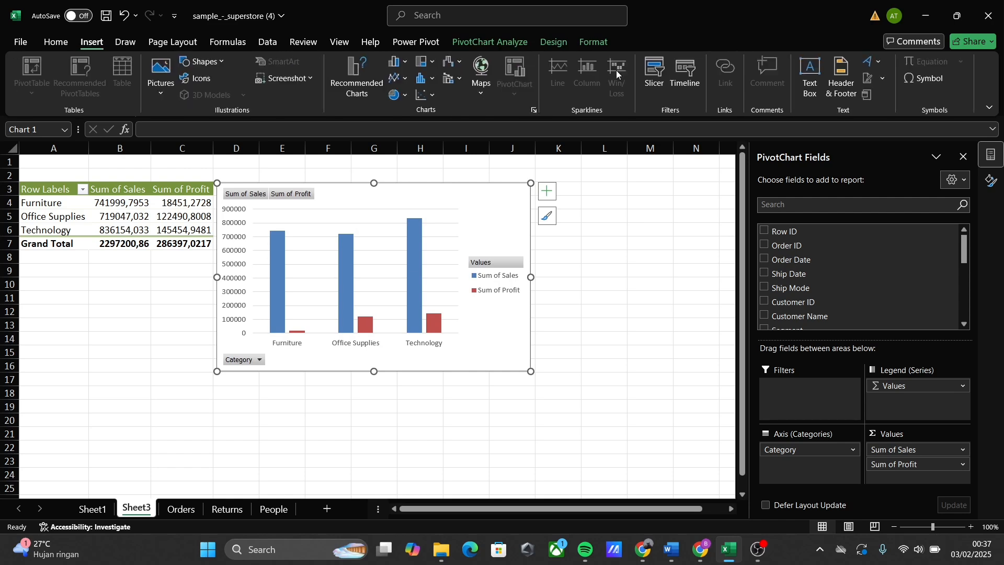
click(809, 76)
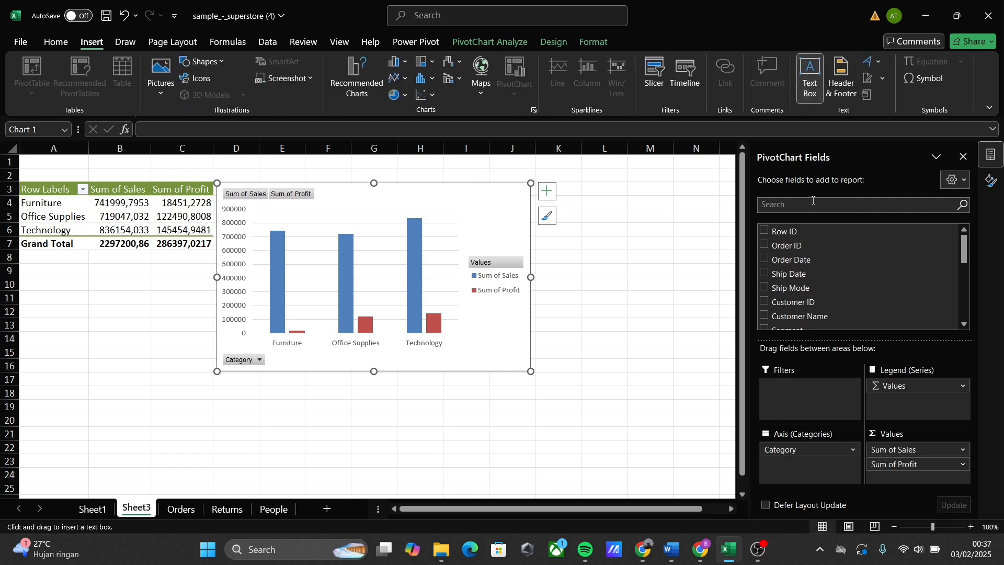
click(805, 68)
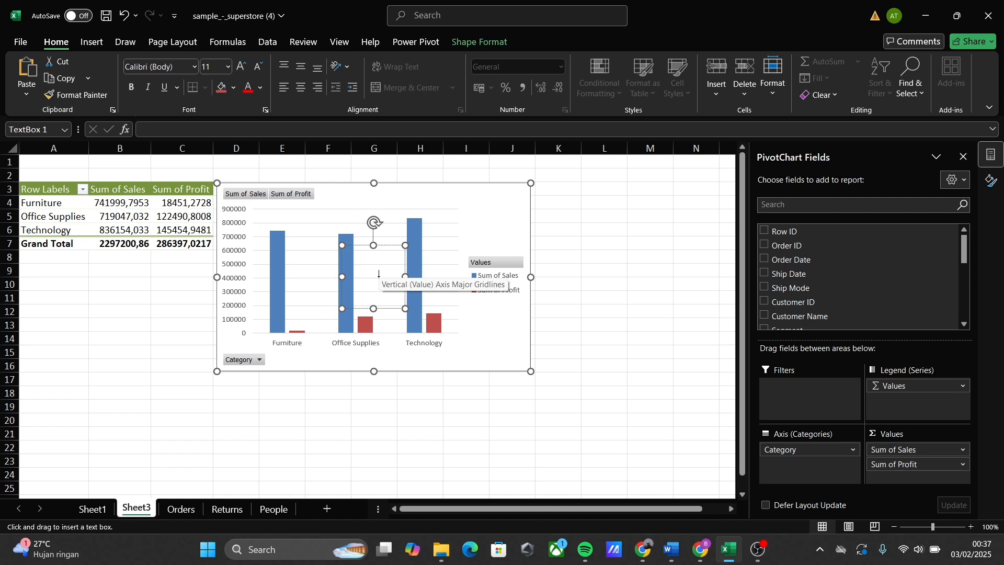
text(p)
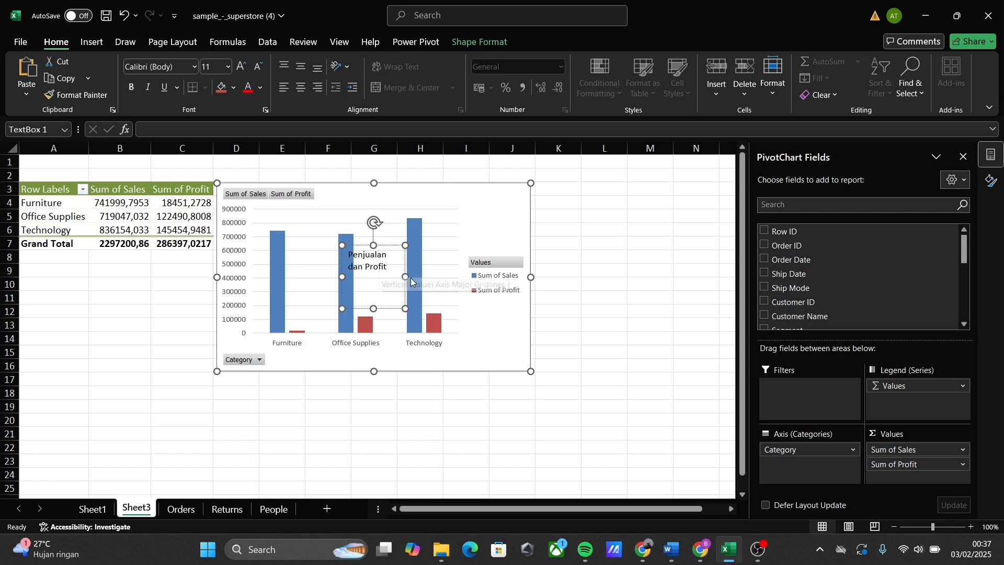
Widen the text box to fit its title on one line and place it centred along the chart's upper edge
drag(401, 277, 454, 282)
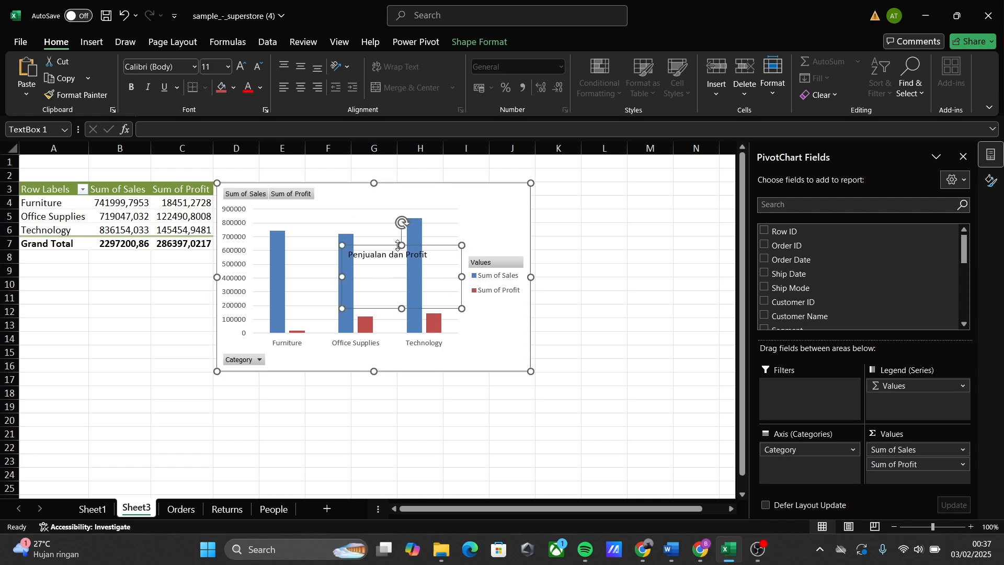
drag(399, 245, 384, 188)
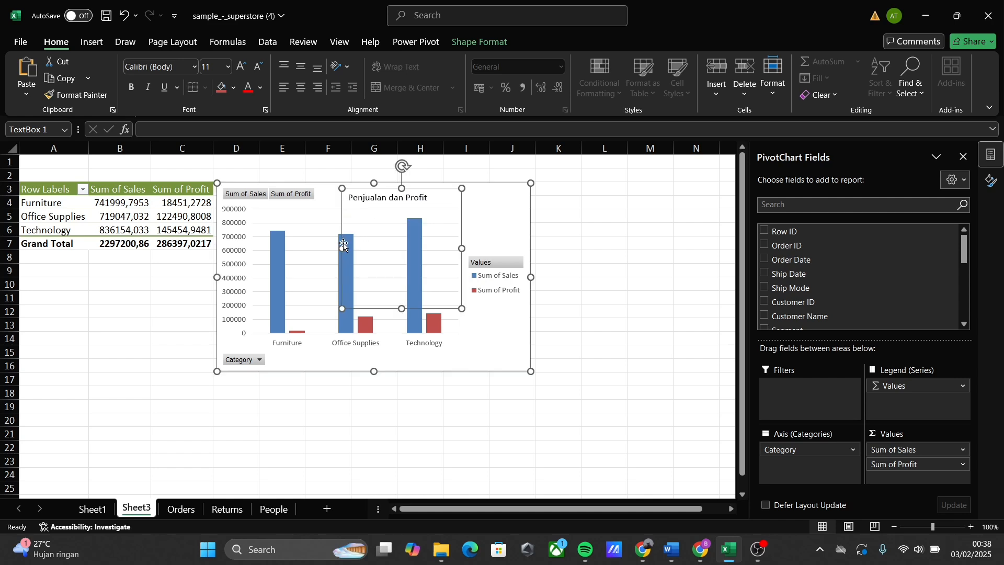
drag(343, 244, 324, 247)
drag(460, 247, 416, 249)
click(157, 392)
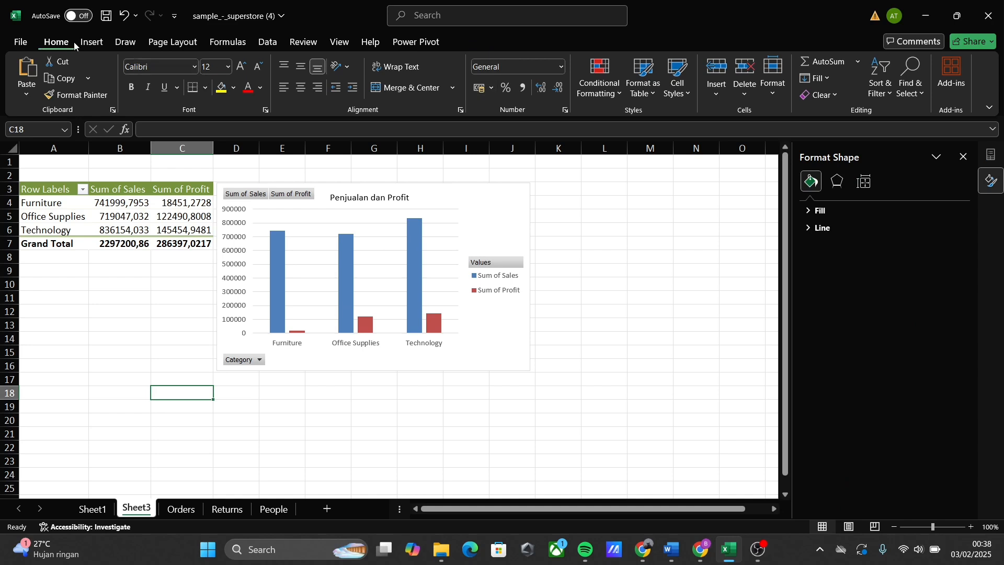
click(92, 42)
click(654, 76)
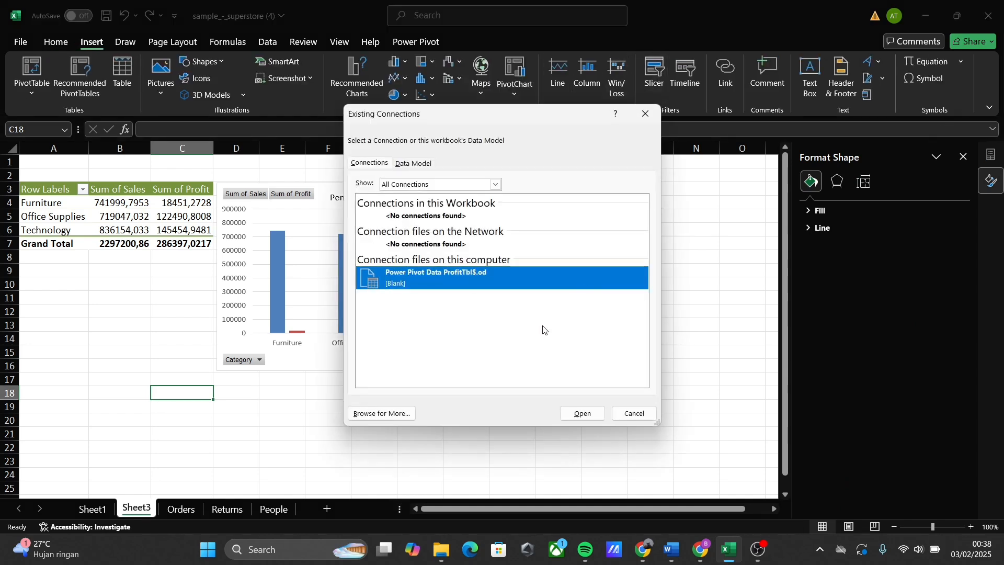
click(633, 414)
Insert slicers for the Region and Segment fields of the pivot table in A3:C7
drag(30, 191, 209, 243)
click(655, 73)
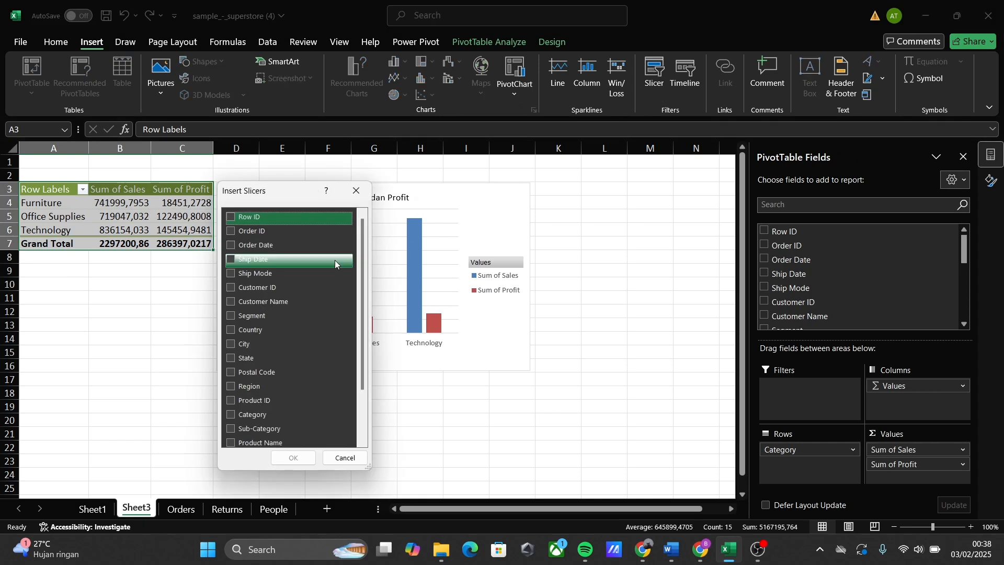
scroll(311, 263, down, 2)
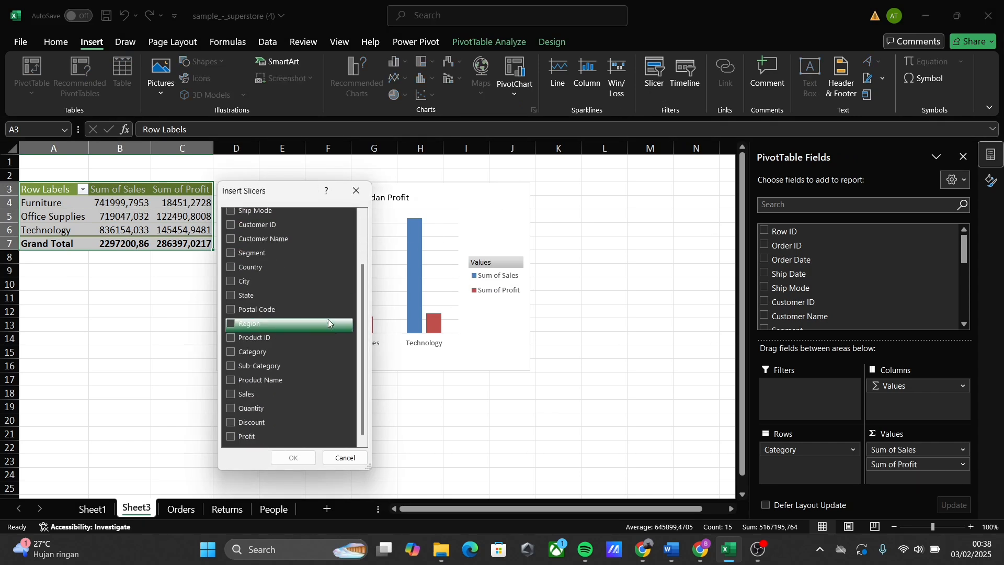
click(230, 325)
click(232, 254)
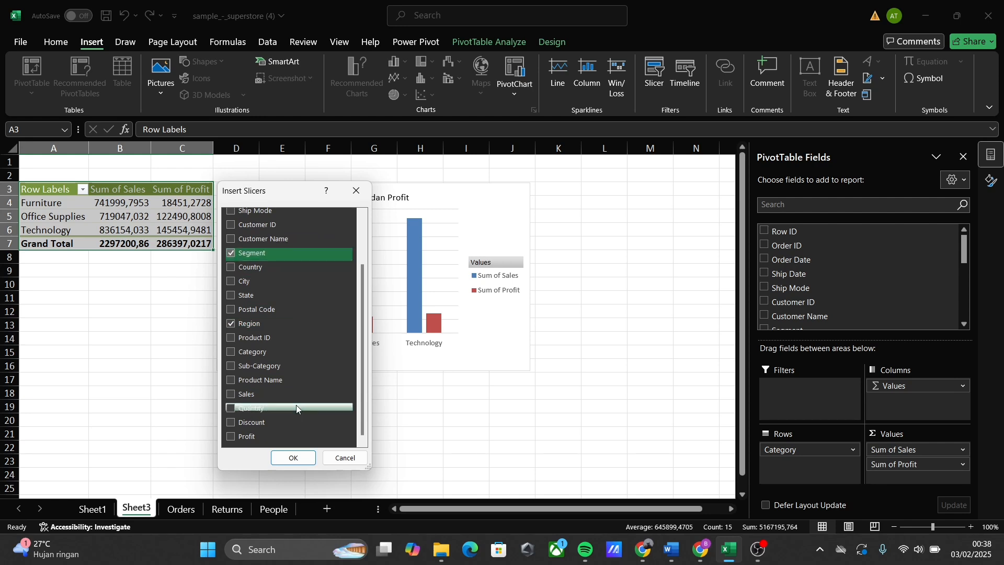
click(293, 458)
Move the Region slicer beside the chart, shrink the Segment slicer to about 6.44 by 3.32 cm, and place it on the Region slicer's far side
drag(398, 272, 595, 196)
drag(369, 231, 120, 283)
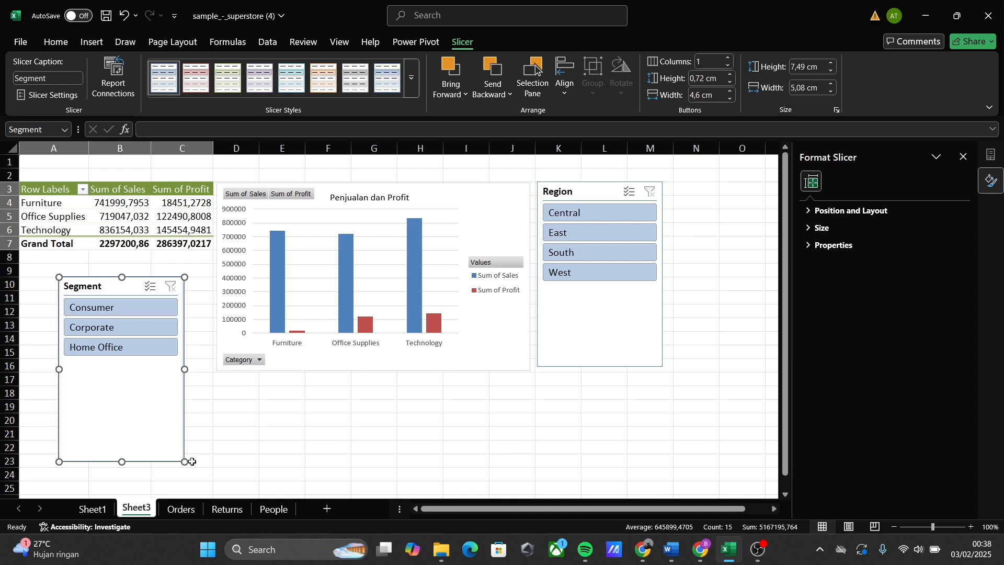
drag(184, 461, 143, 434)
drag(100, 408, 714, 327)
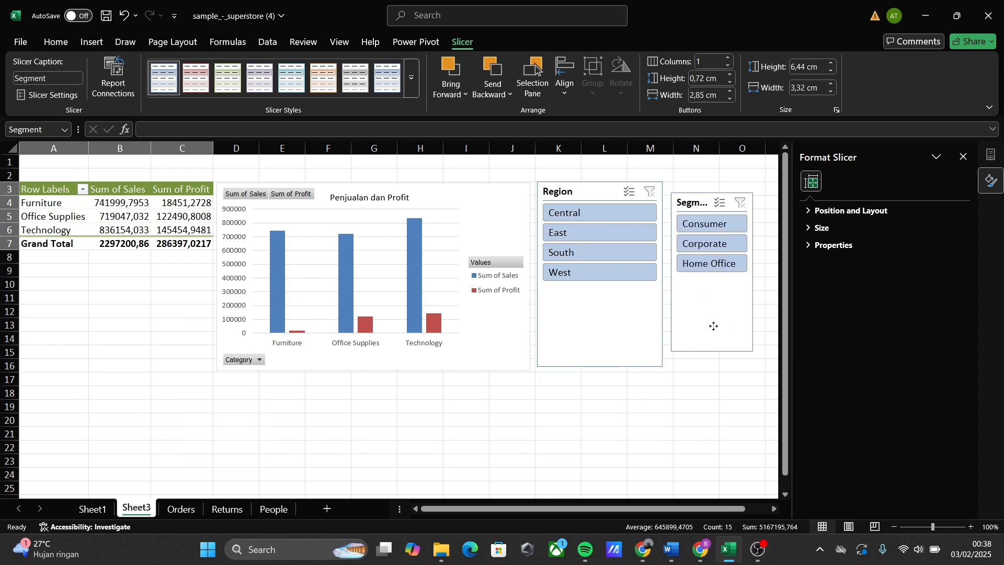
Shrink the Region slicer to about 6.94 by 2.9 cm next to the Segment slicer and filter by Central
click(640, 361)
drag(662, 366, 608, 353)
drag(588, 330, 646, 341)
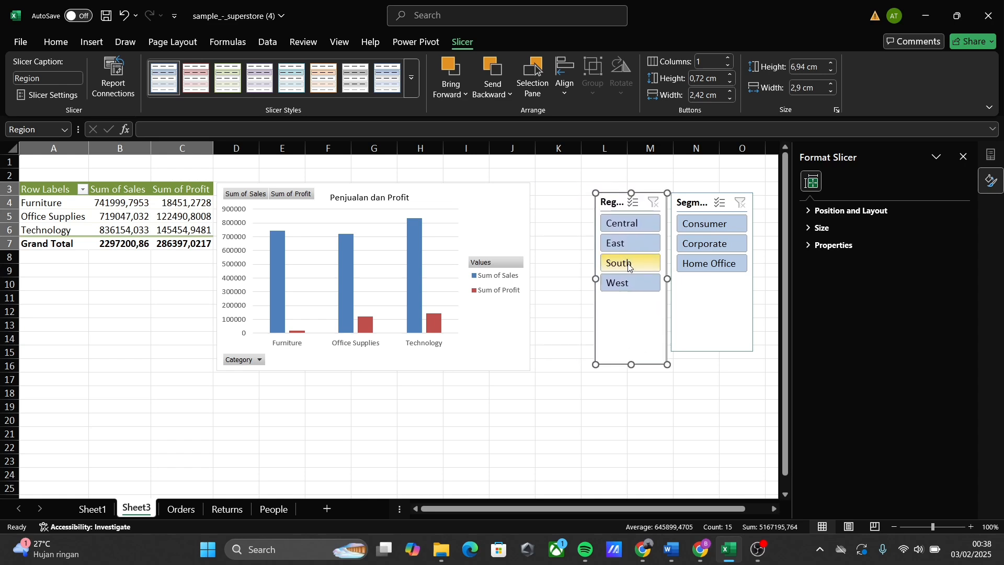
click(619, 226)
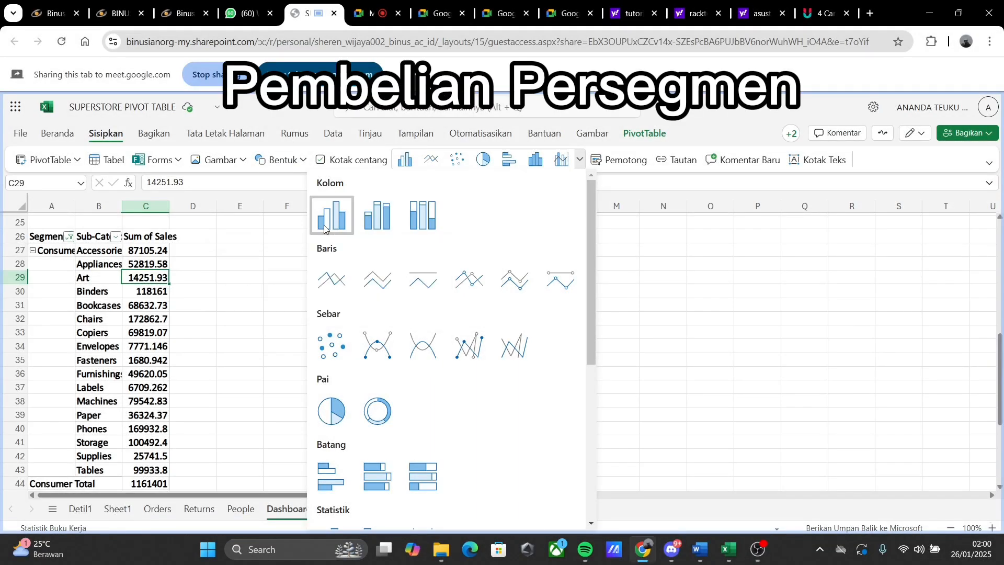
In the web workbook SUPERSTORE PIVOT TABLE, insert a clustered column chart of Consumer sub-category sales and place it beside the pivot table
click(324, 225)
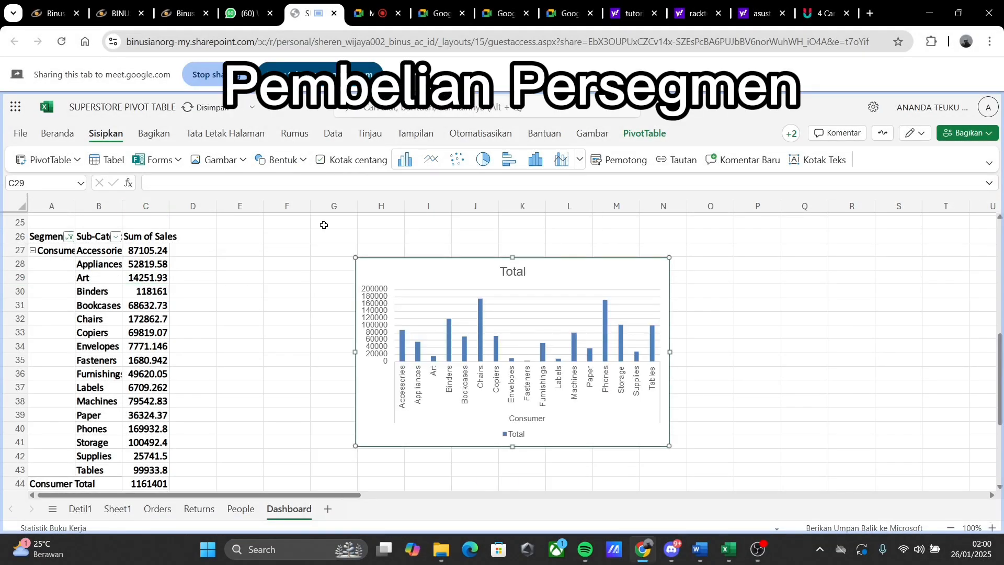
drag(427, 265, 281, 314)
scroll(345, 330, down, 2)
scroll(303, 343, up, 1)
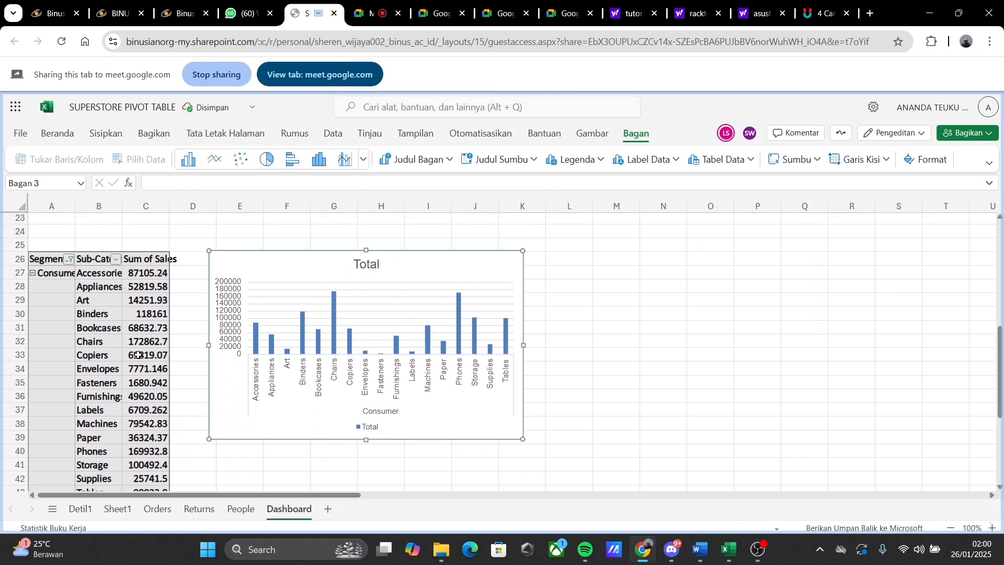
Change the sub-category sales chart's title to "Pembelian Per Segment"
double_click(368, 266)
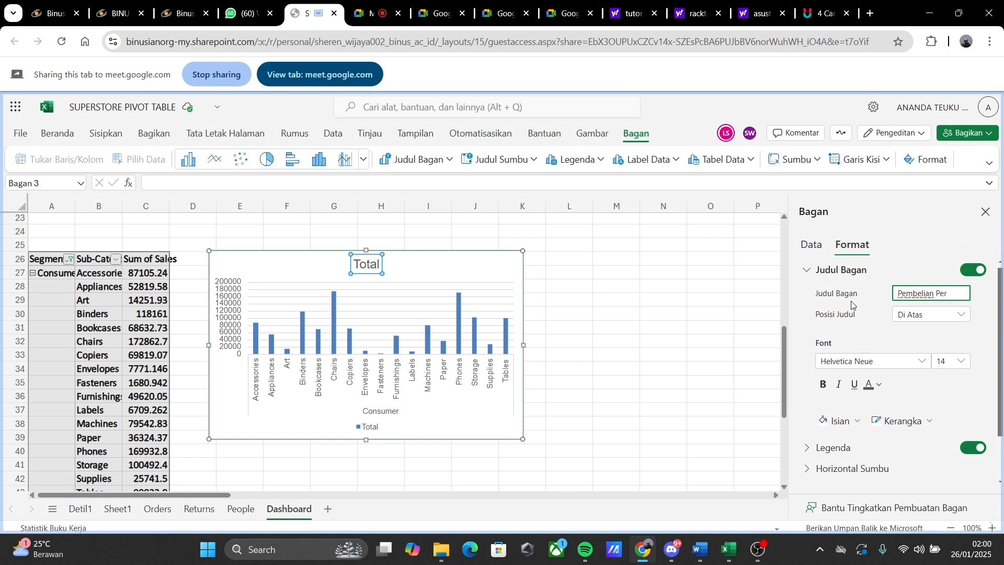
text(Pembelian Per Segment)
key(Return)
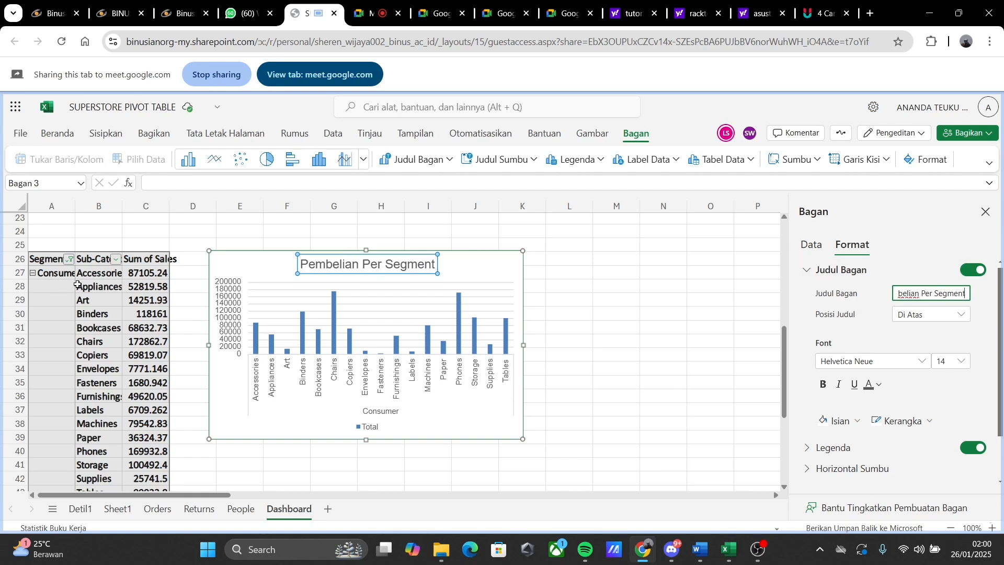
Insert a Segment slicer for the sub-category pivot table and move it to the free area beside the chart
click(149, 314)
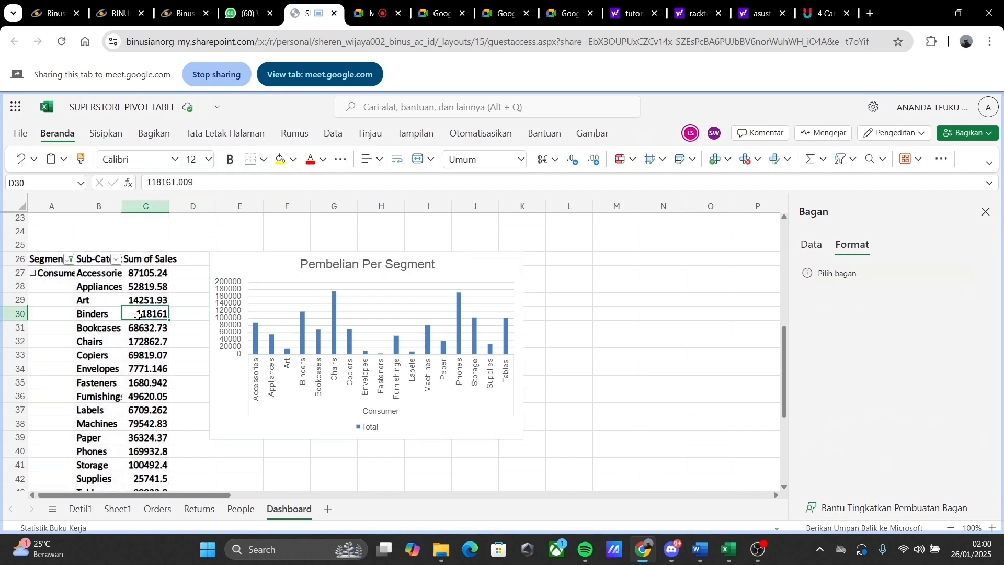
click(109, 135)
click(625, 160)
scroll(477, 308, down, 1)
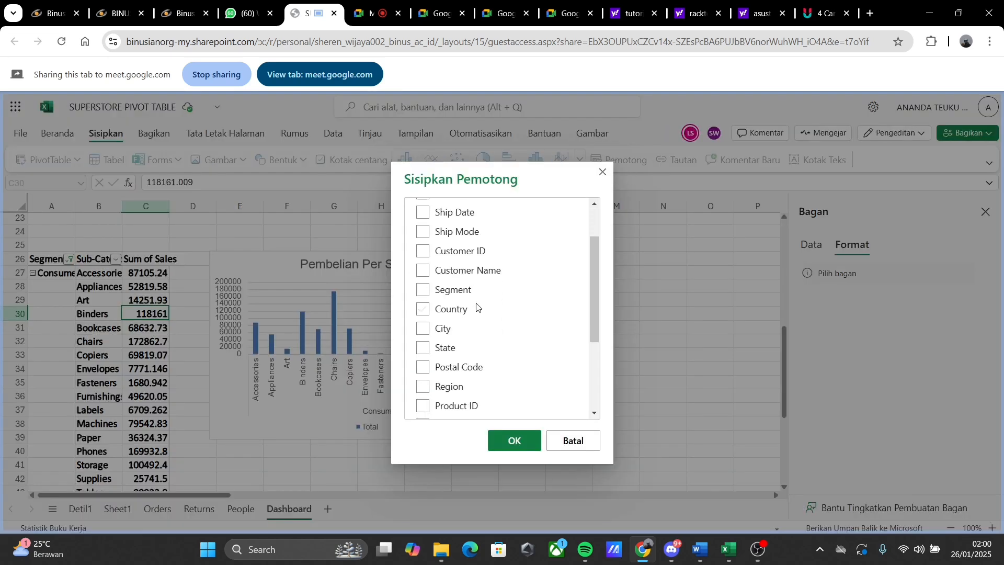
click(427, 282)
click(522, 439)
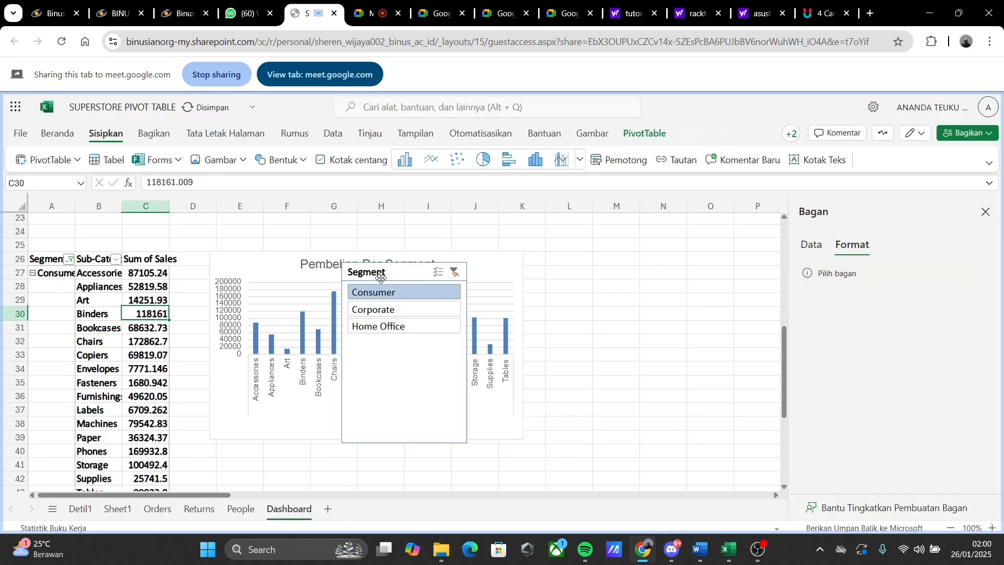
drag(381, 278, 595, 292)
Filter by Corporate in the Segment slicer, turn on multi-select, and include Consumer and Home Office as well
scroll(586, 267, up, 1)
scroll(595, 292, down, 2)
click(594, 276)
click(685, 238)
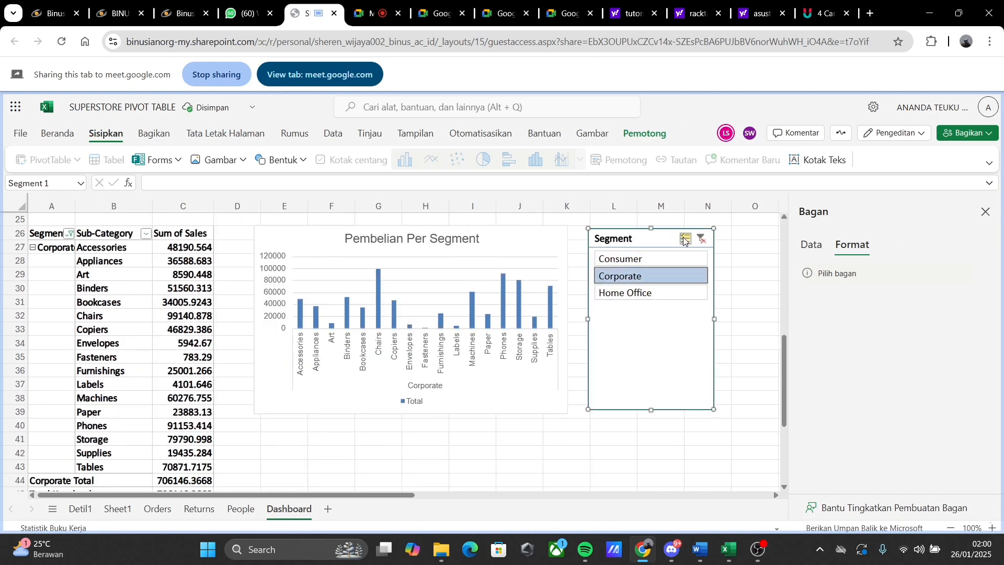
click(654, 259)
click(648, 294)
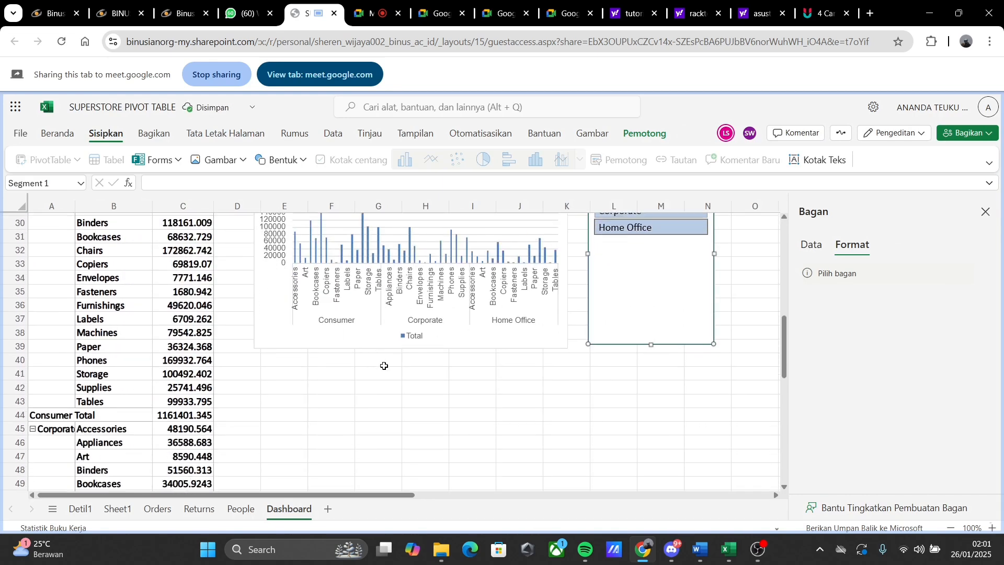
Enlarge the Pembelian Per Segment chart so that it extends to column L and about row 42
click(985, 212)
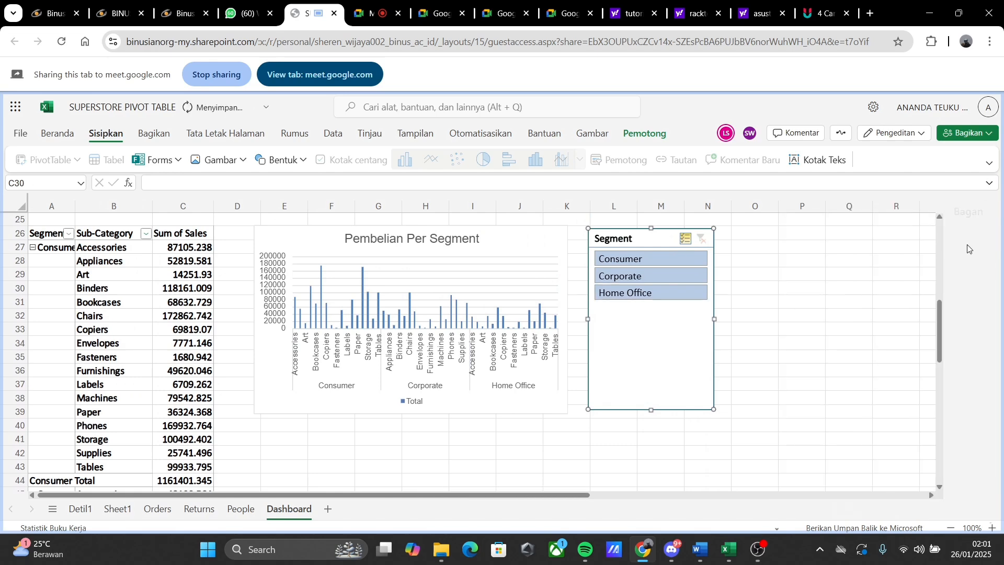
click(512, 400)
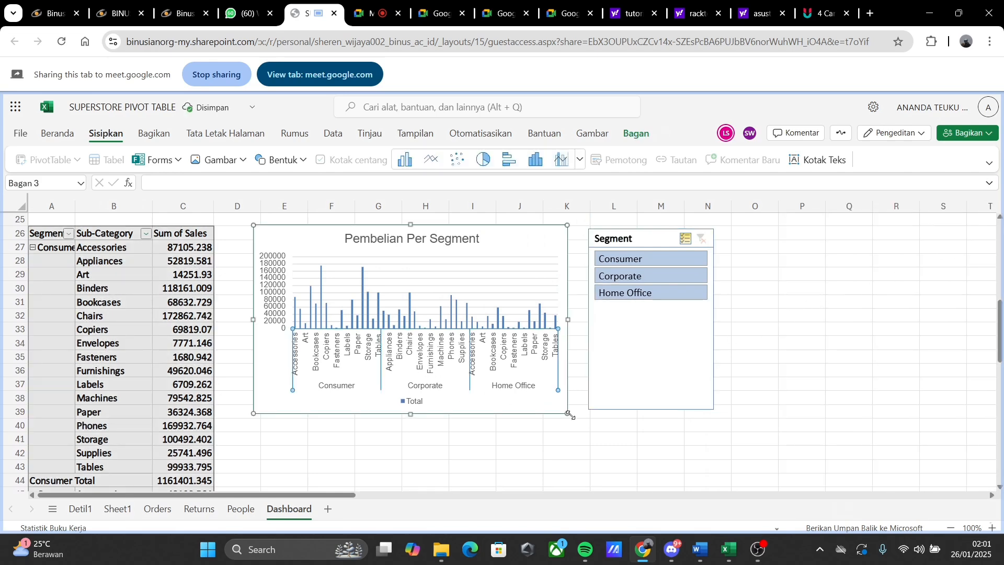
drag(569, 415, 610, 460)
Move the Segment slicer clear of the enlarged chart, into the free area around columns M to O from about row 26
click(644, 240)
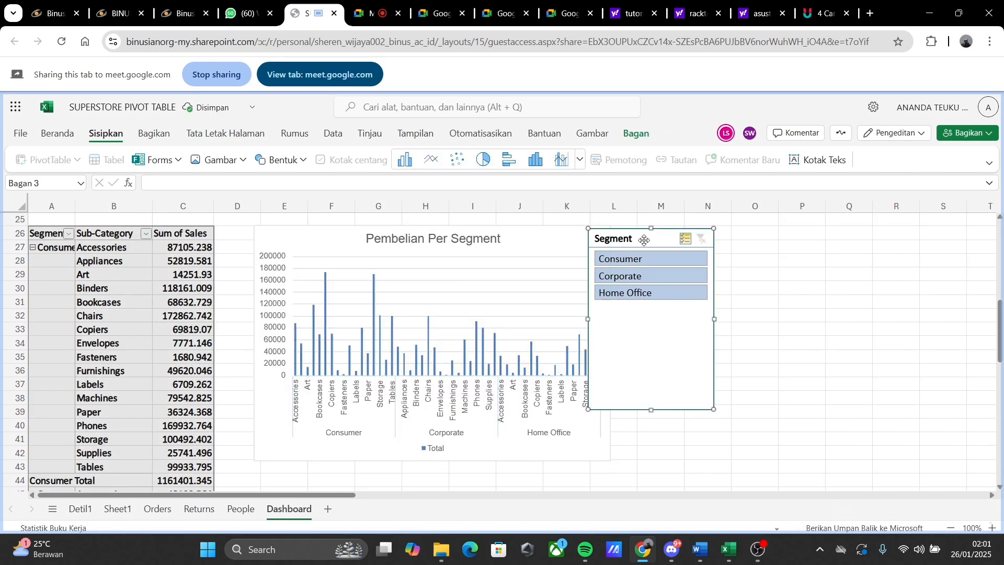
drag(645, 240, 698, 338)
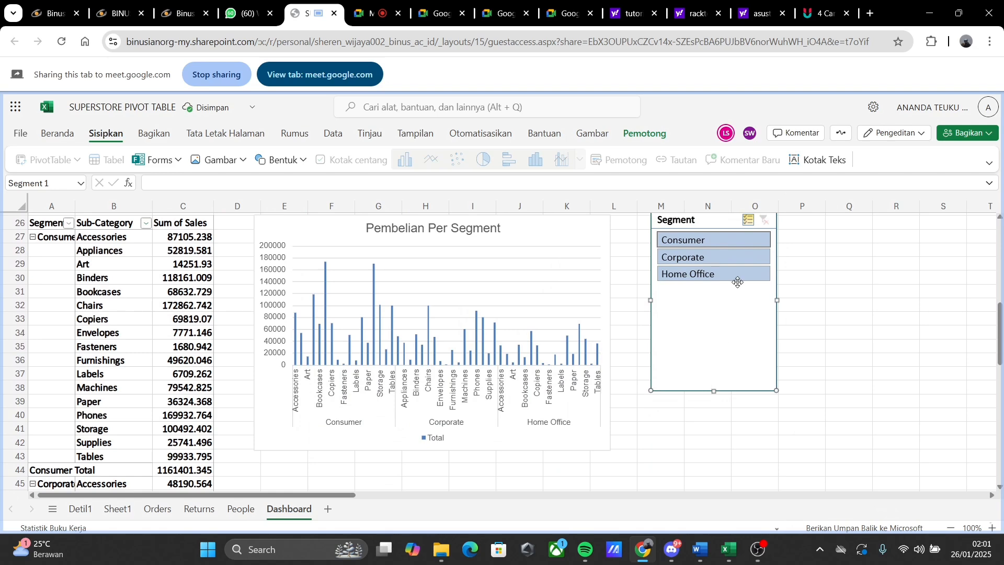
drag(706, 225, 703, 410)
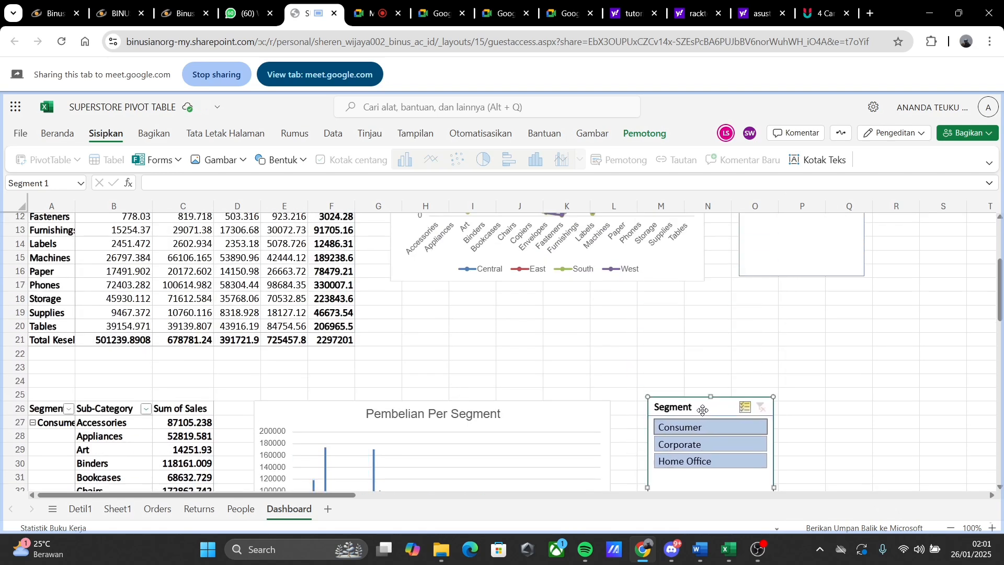
scroll(676, 376, down, 5)
click(610, 376)
click(615, 383)
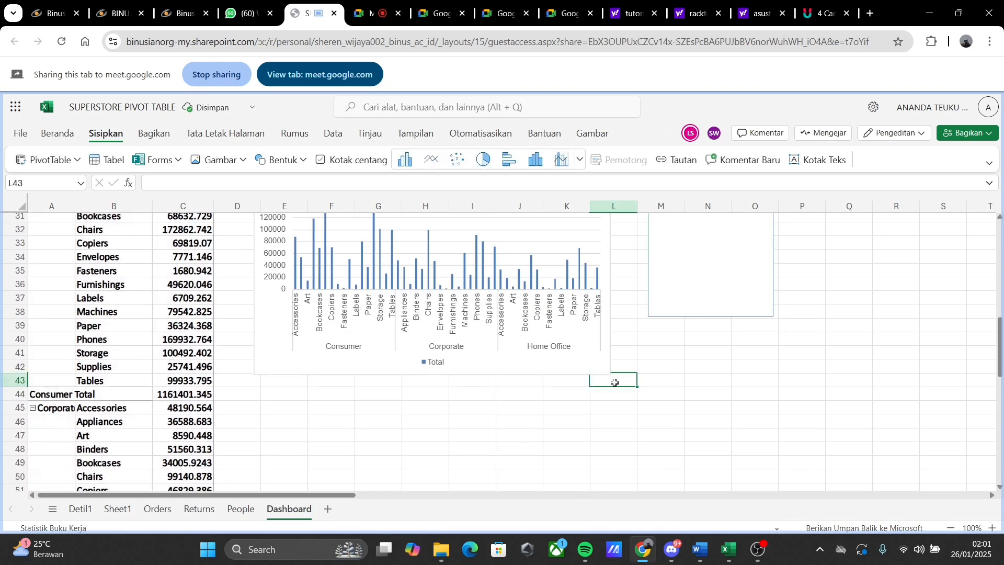
scroll(570, 381, up, 3)
scroll(573, 394, down, 2)
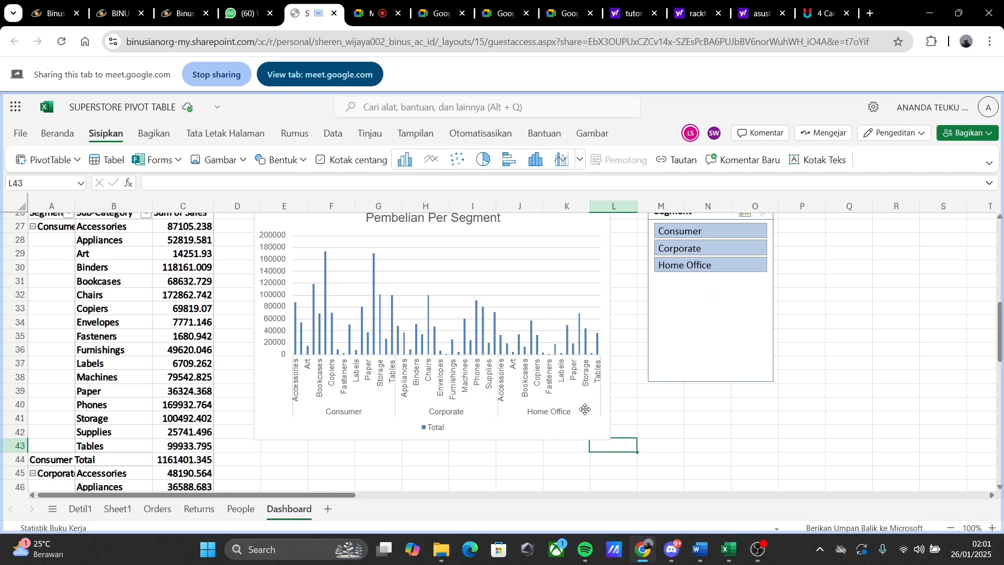
drag(688, 323, 697, 381)
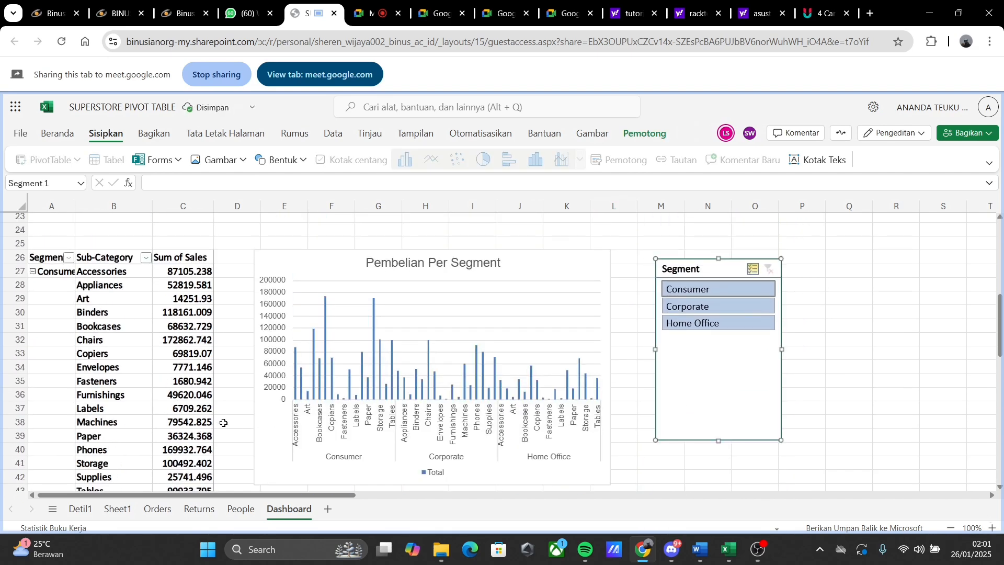
scroll(231, 415, down, 1)
scroll(234, 401, up, 1)
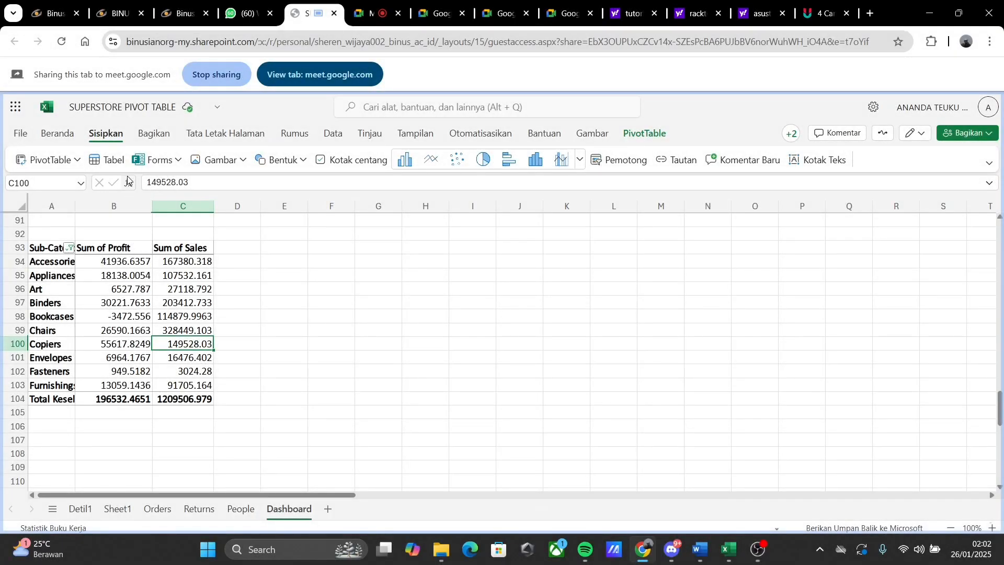
Insert a clustered bar chart of profit and sales by sub-category and place it beside the pivot table at row 93
click(580, 159)
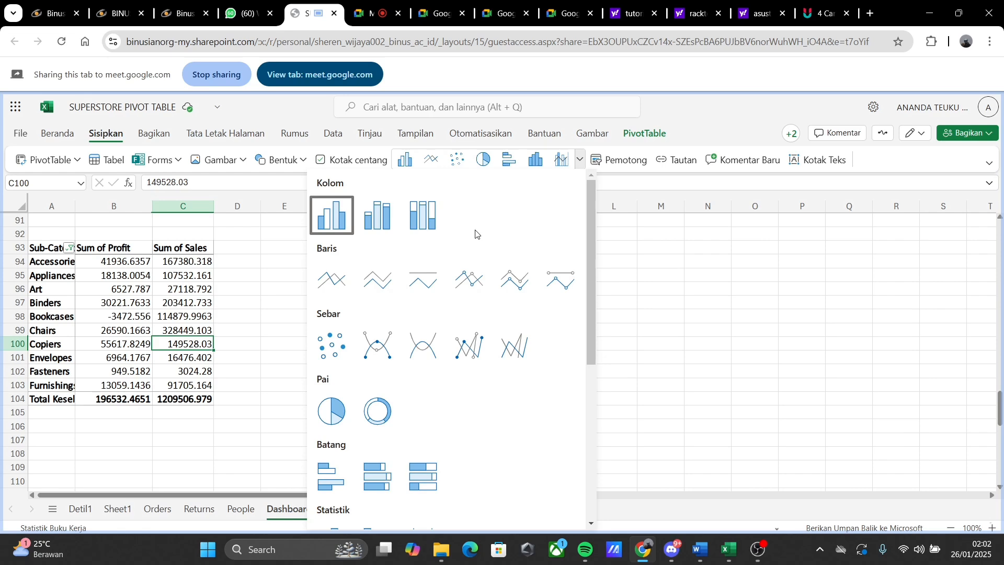
scroll(405, 465, down, 2)
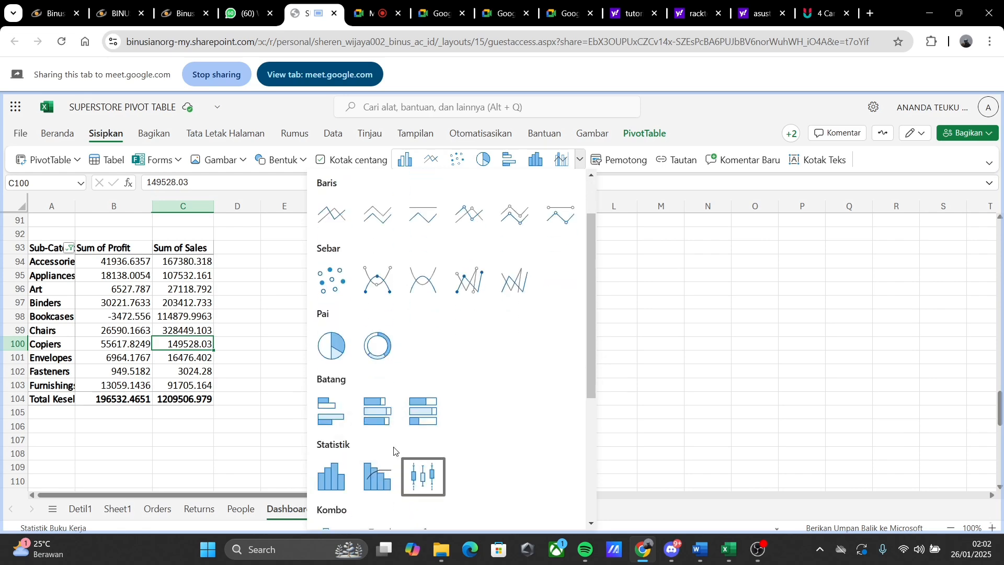
click(324, 420)
drag(354, 276, 308, 317)
scroll(376, 316, down, 1)
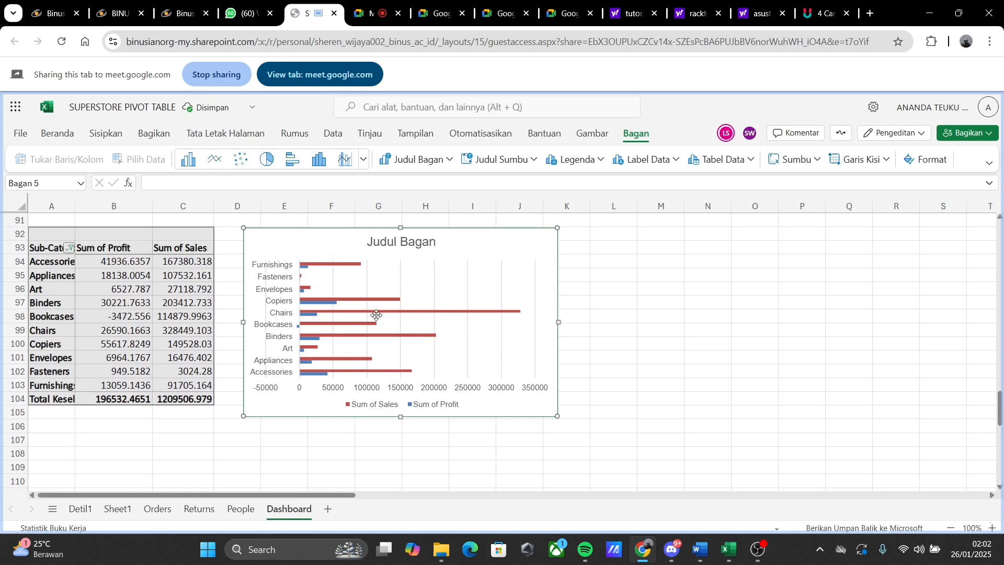
Change the title of the sub-category profit and sales bar chart to "Profit Per Sub-Kategori"
double_click(394, 253)
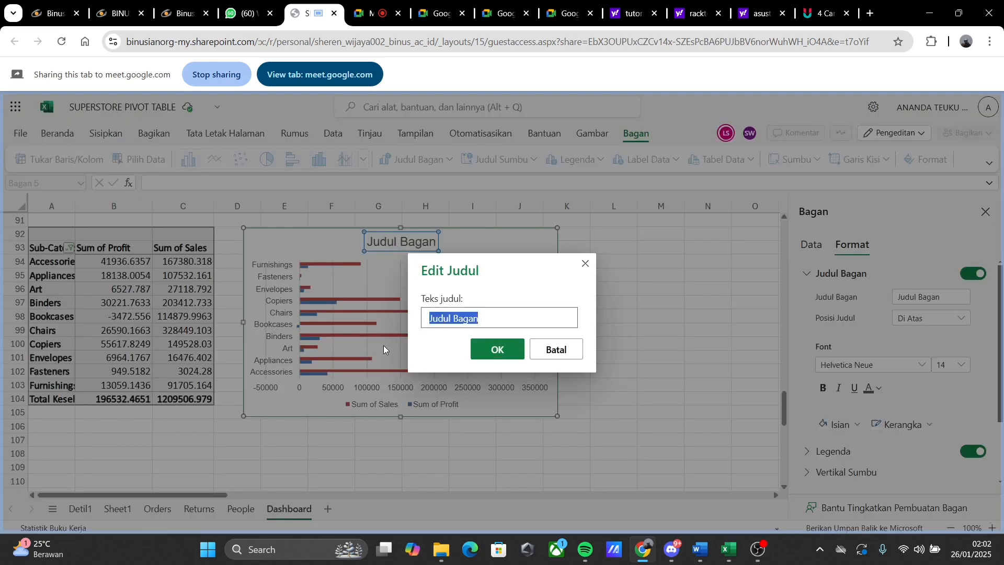
key(BackSpace)
text(Profit)
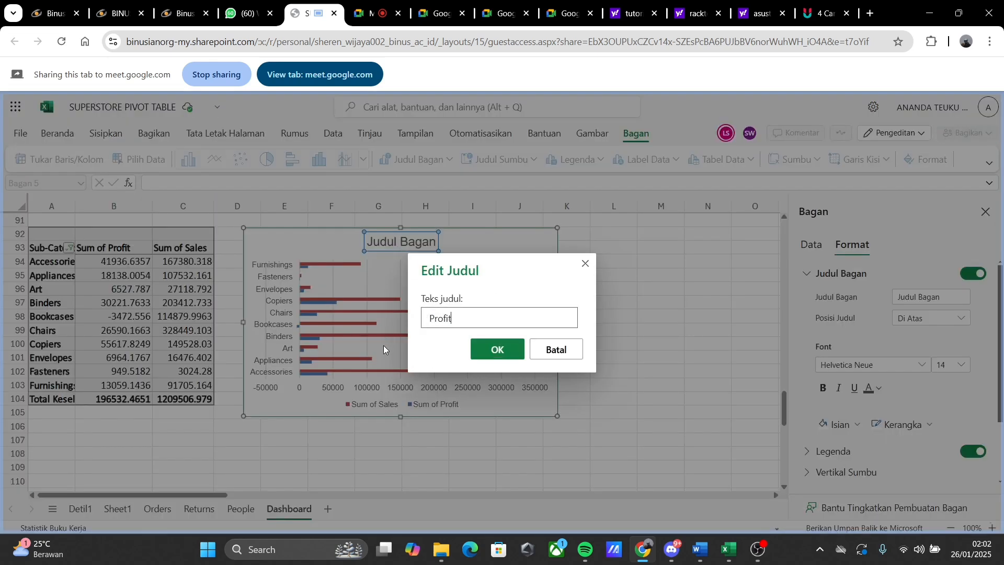
text( Per A)
key(BackSpace)
text(SUb)
key(BackSpace)
key(BackSpace)
text(ub)
key(BackSpace)
key(BackSpace)
key(BackSpace)
key(BackSpace)
text(-)
key(BackSpace)
text(Sub-Kategori)
click(511, 348)
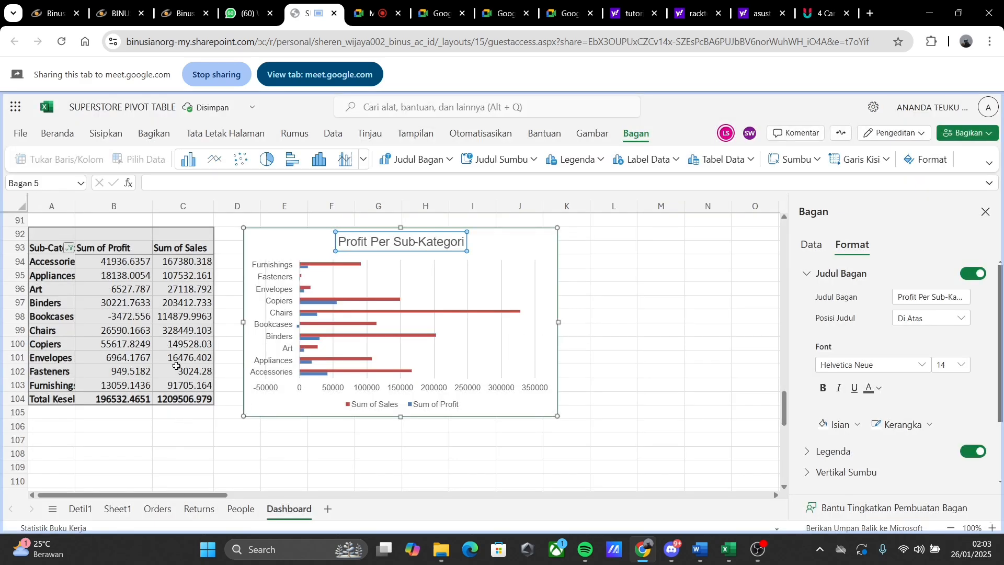
Insert a Sub-Category slicer for the profit and sales pivot table and place it in the free area beside the bar chart
click(178, 453)
click(183, 330)
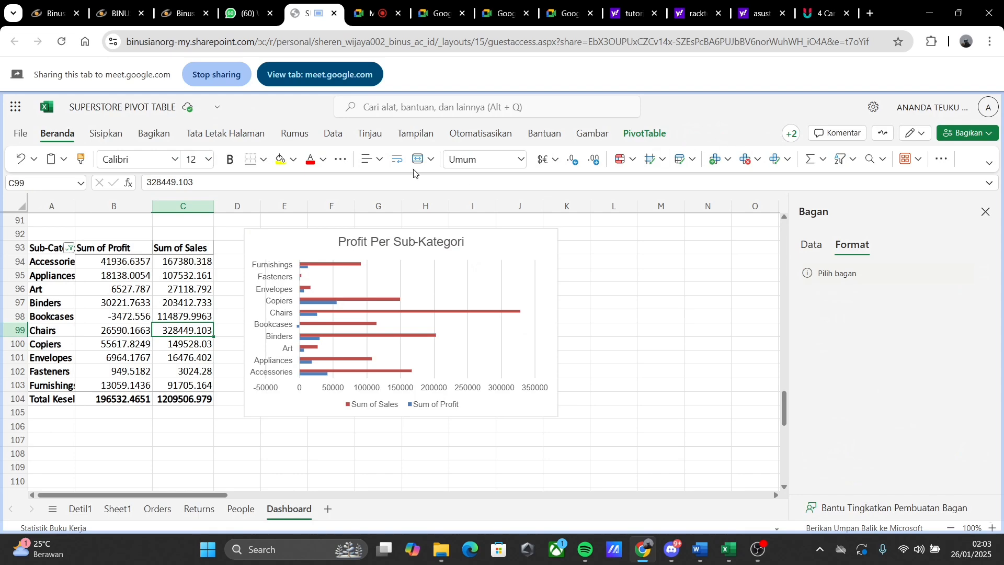
click(110, 138)
click(615, 160)
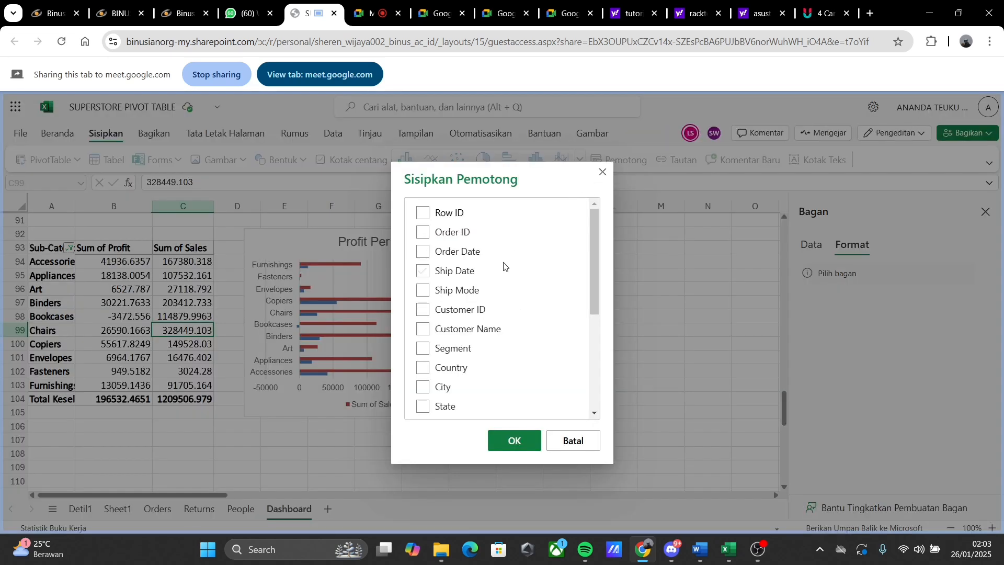
scroll(479, 293, down, 3)
click(424, 374)
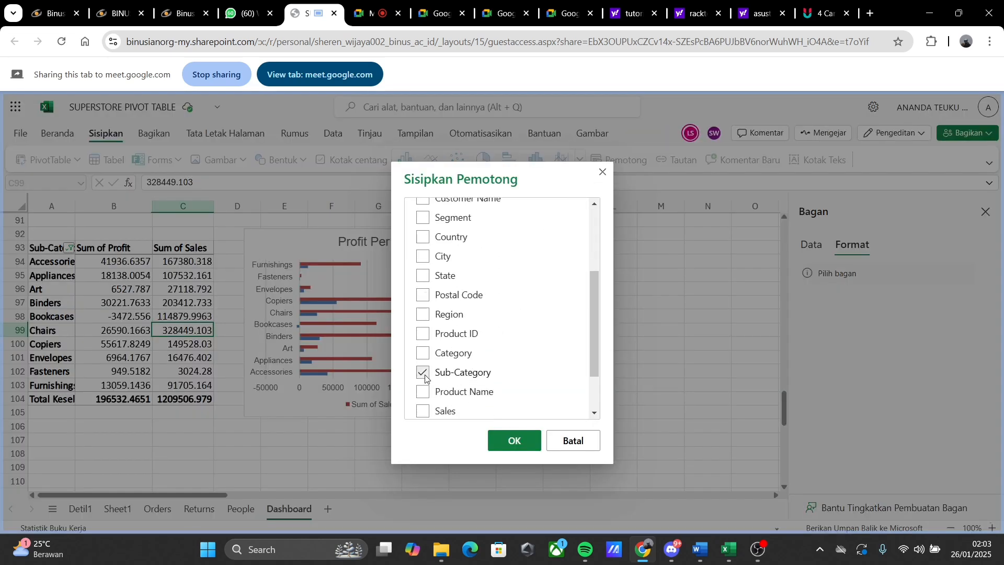
click(513, 440)
drag(367, 276, 603, 289)
scroll(607, 260, up, 1)
Filter the Sub-Category slicer to Labels, Accessories, Appliances, Art, Binders, Bookcases and Chairs, and close the chart formatting pane
drag(698, 361, 713, 438)
click(643, 346)
scroll(660, 349, up, 5)
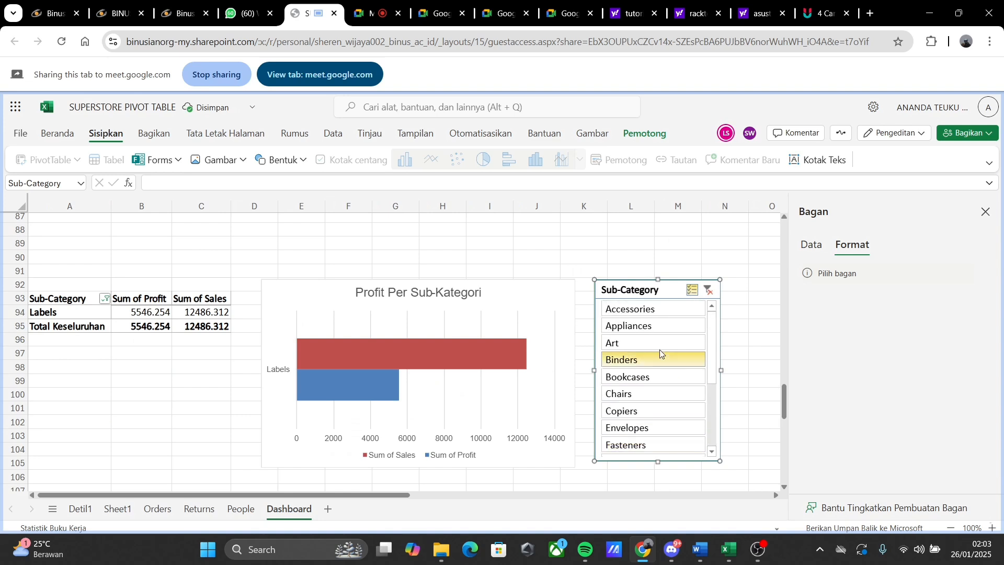
click(644, 309)
click(643, 326)
click(643, 342)
click(655, 360)
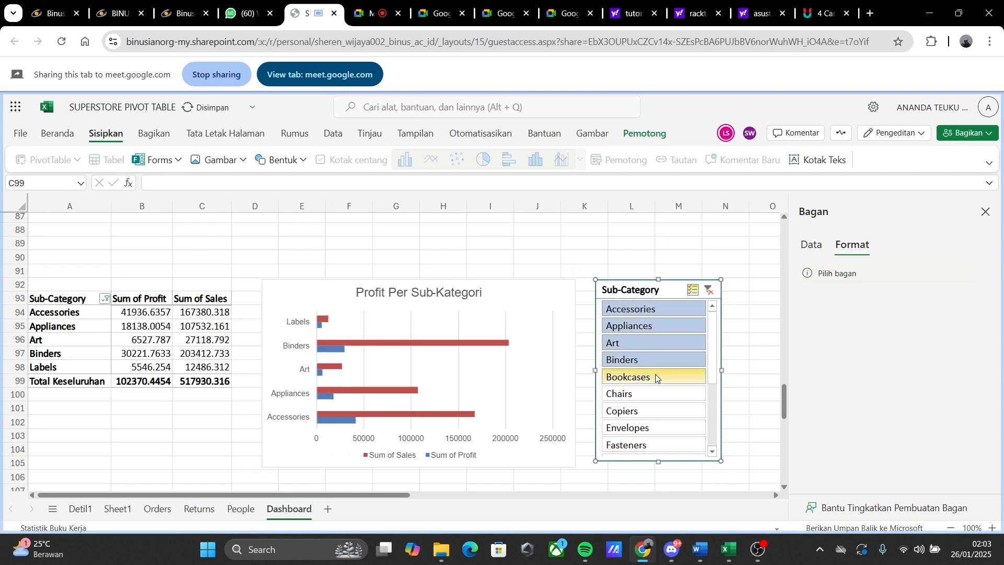
click(643, 394)
click(643, 377)
scroll(414, 386, down, 1)
scroll(201, 460, up, 1)
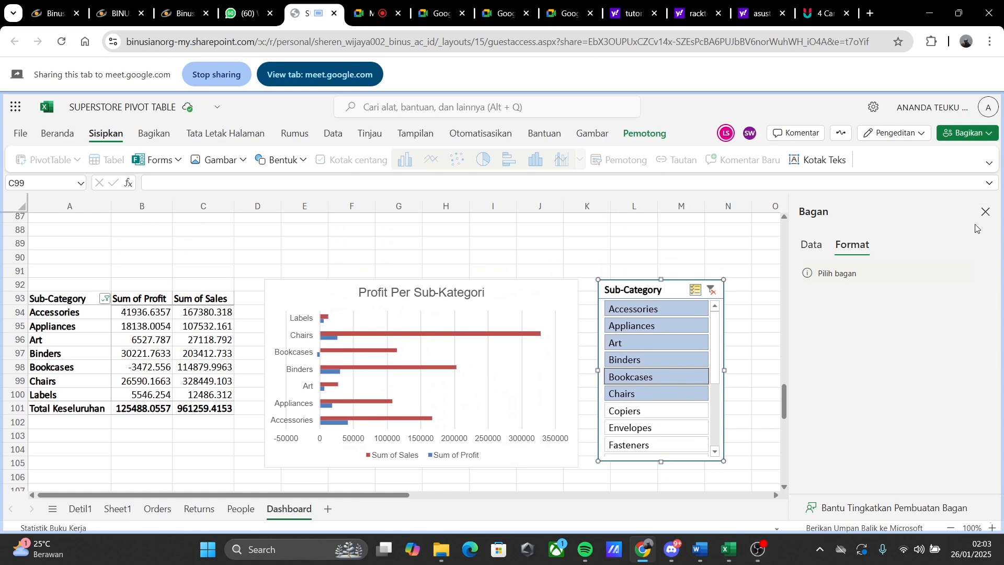
click(985, 212)
Insert a clustered column chart from the State and City sales pivot table and place it directly beside the table
scroll(660, 287, down, 6)
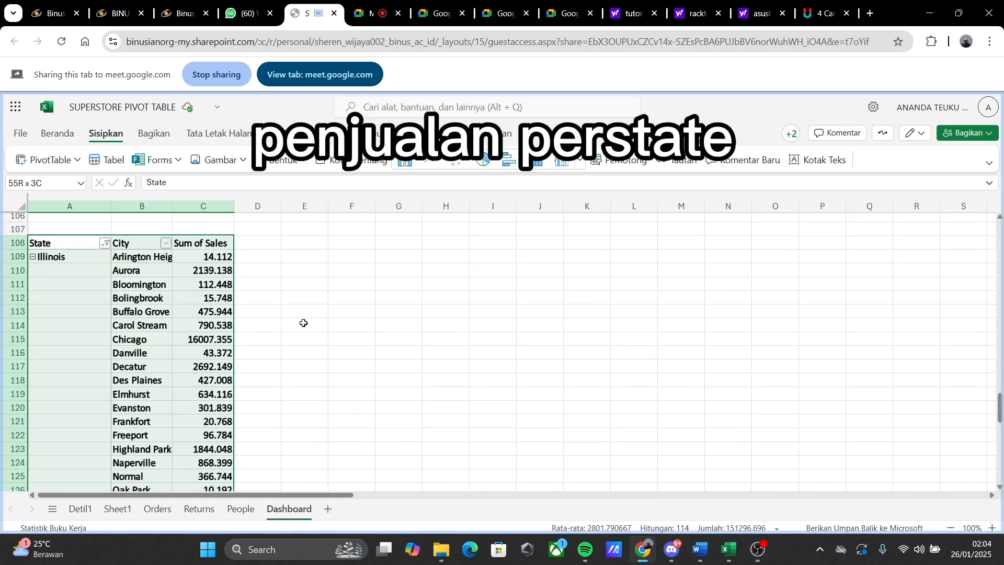
click(407, 164)
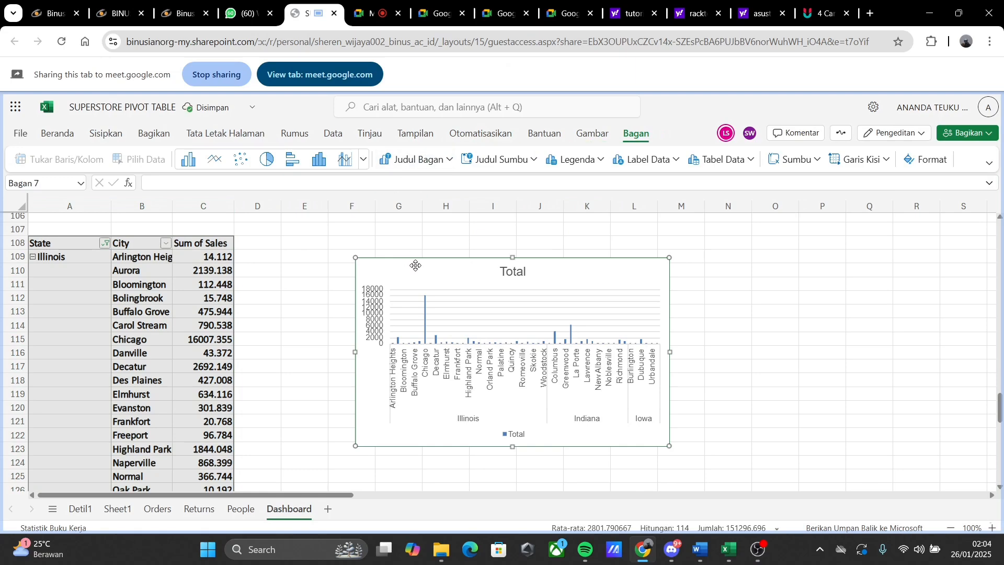
drag(422, 277, 351, 277)
scroll(419, 299, up, 2)
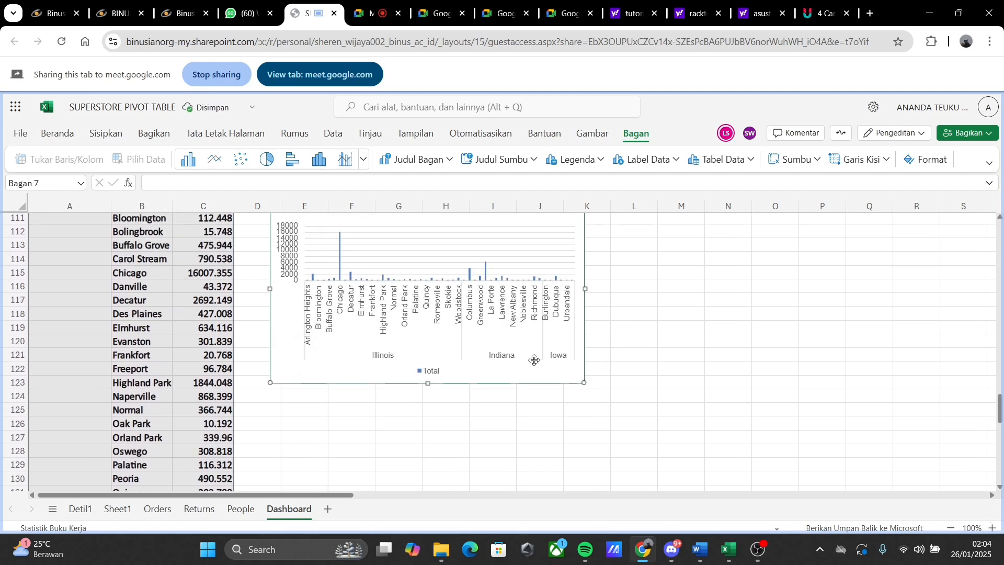
Enlarge the state sales column chart so that it extends to column L and about row 129
click(580, 383)
click(584, 382)
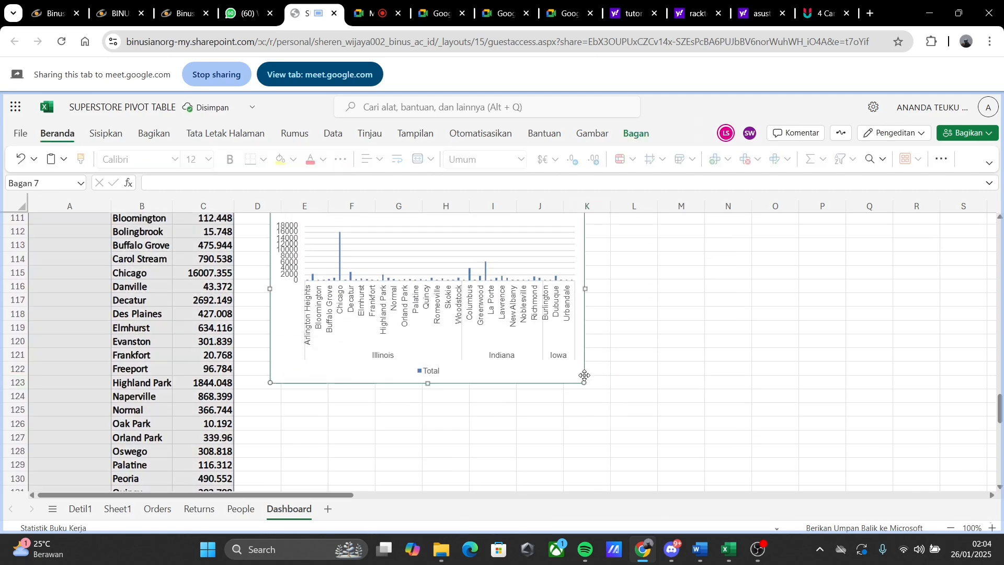
drag(584, 382, 650, 460)
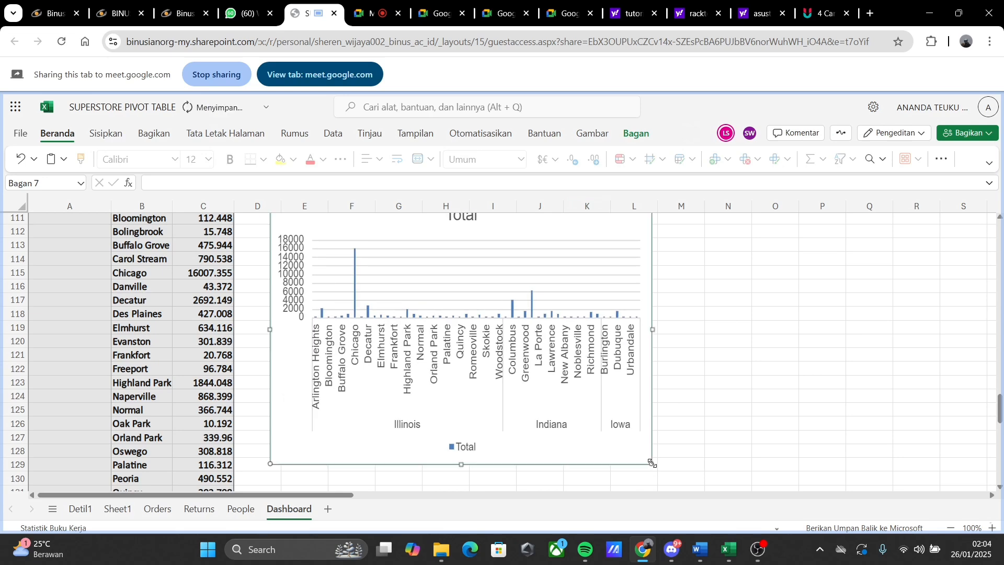
scroll(725, 410, up, 4)
scroll(719, 412, down, 2)
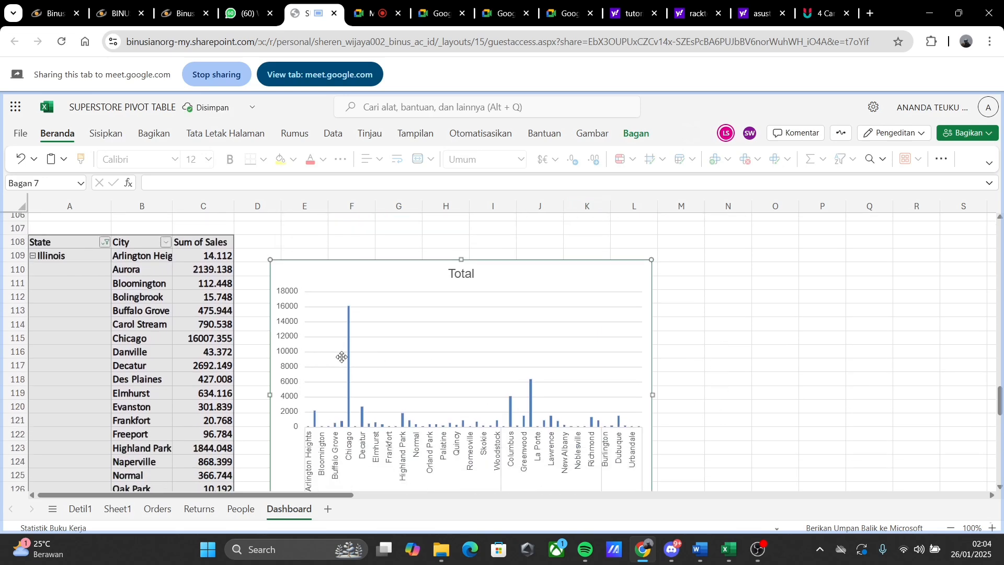
Change the state sales chart's title to "Penjualan Per State" and close the chart formatting pane
double_click(459, 281)
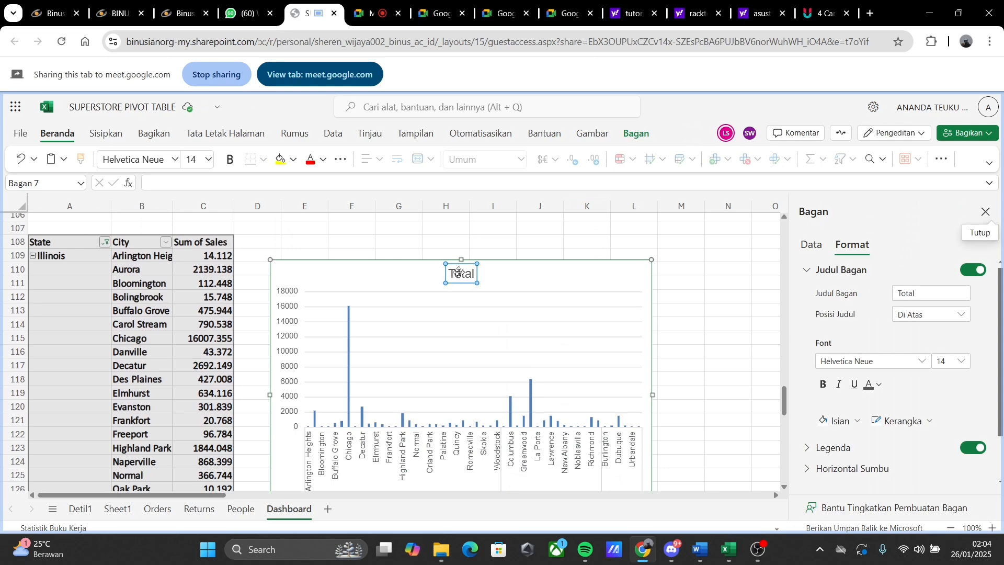
double_click(459, 272)
click(496, 313)
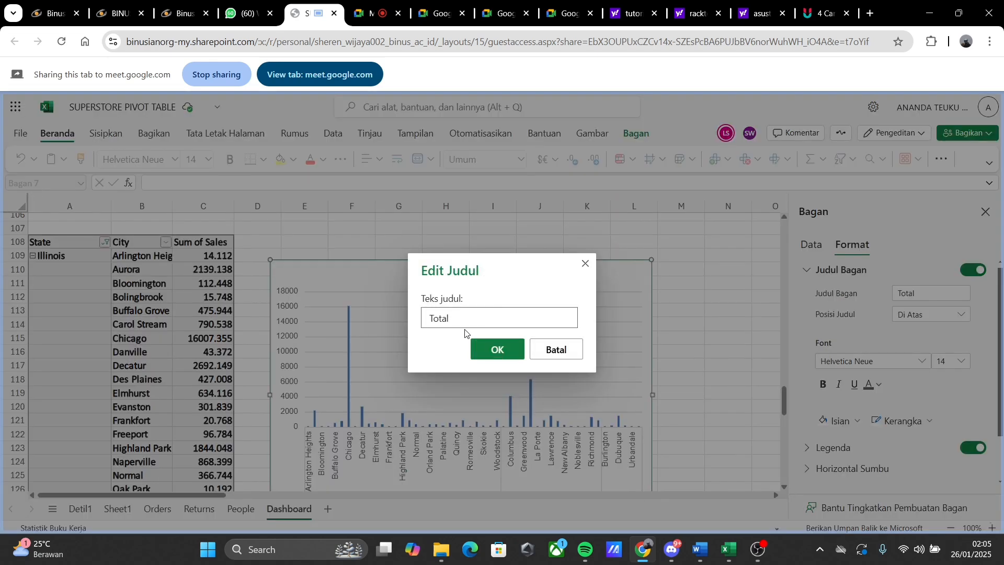
text(Penjualan Per State)
click(510, 348)
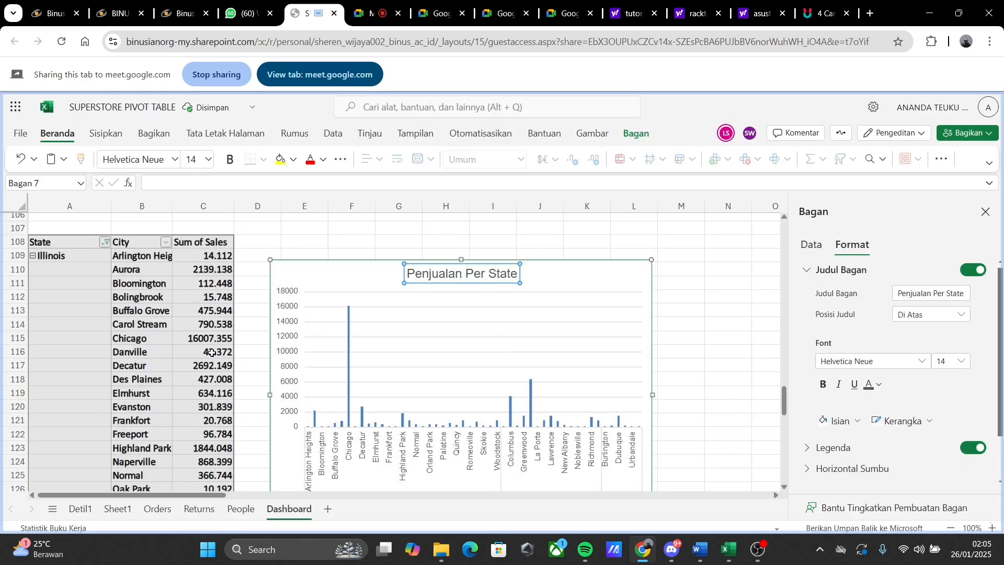
click(985, 211)
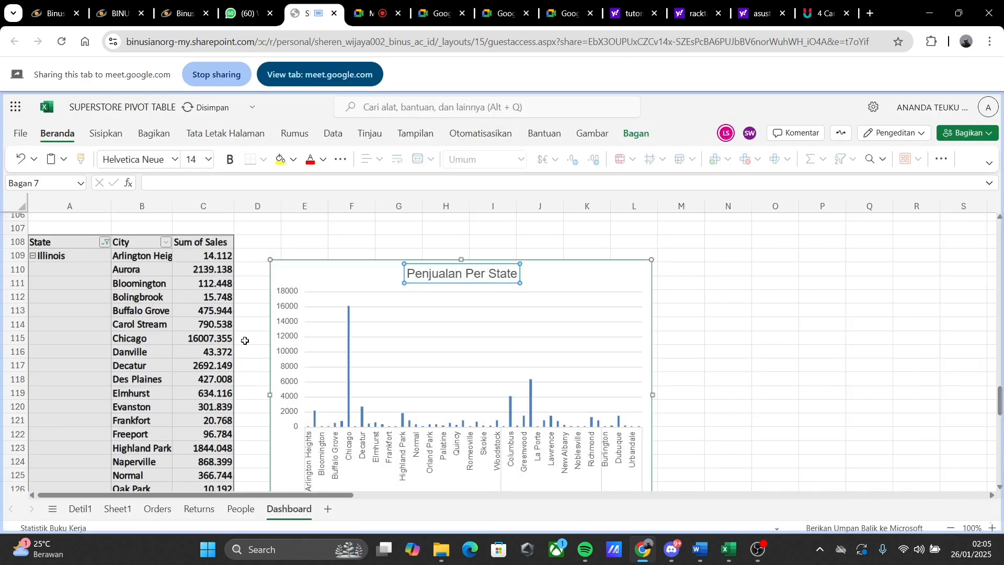
Insert a slicer for the State and City sales pivot table
click(240, 289)
click(189, 291)
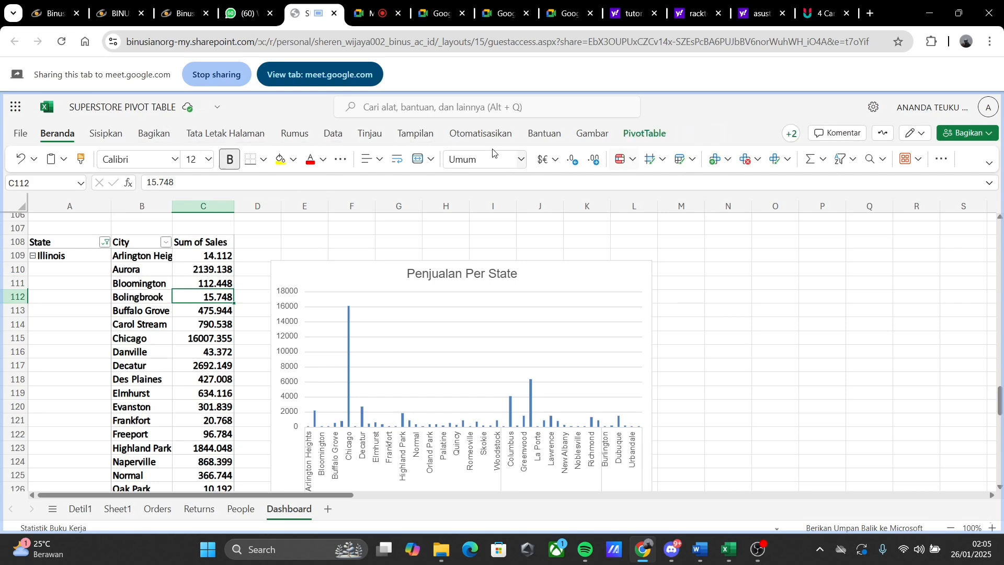
click(105, 133)
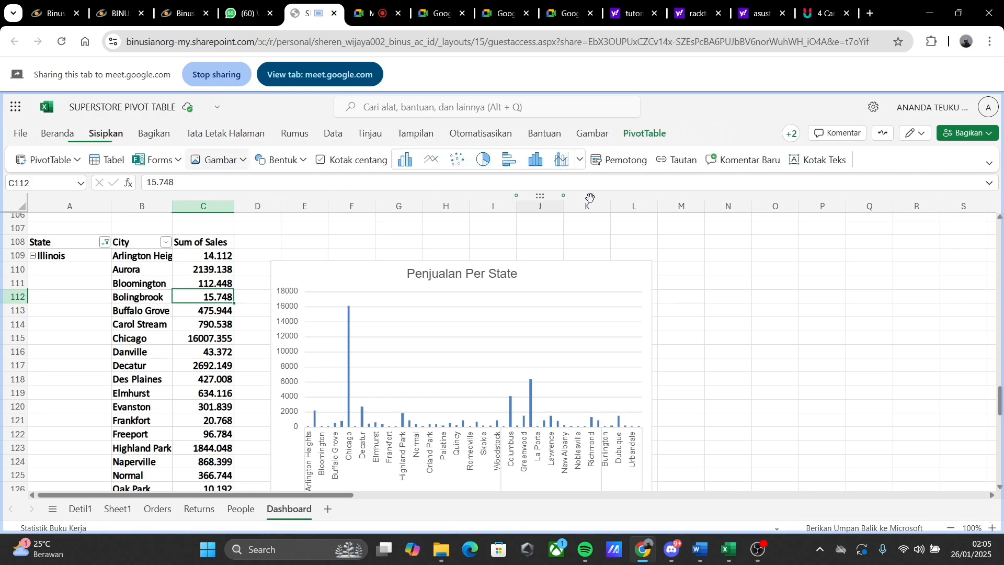
click(630, 160)
scroll(447, 298, down, 3)
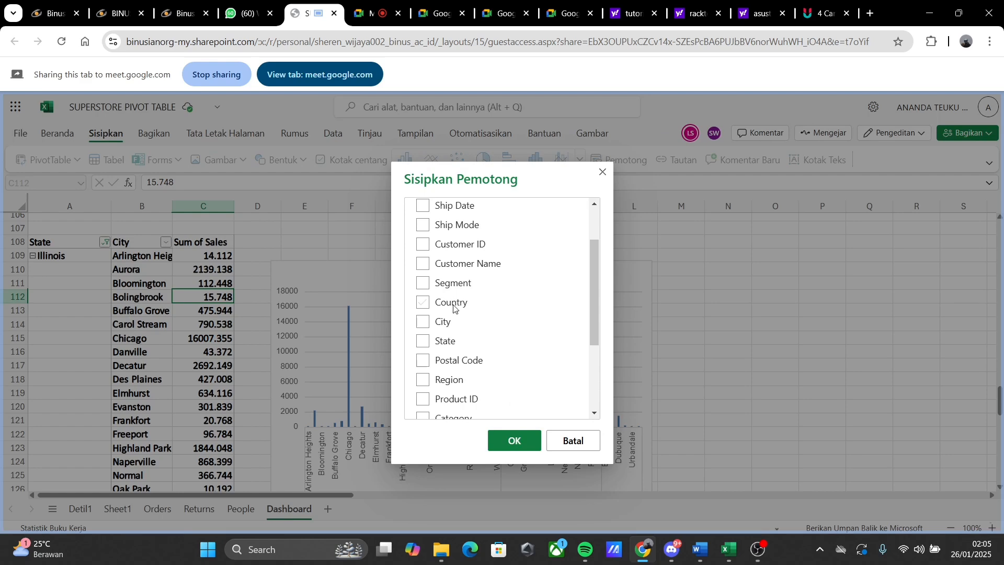
click(529, 440)
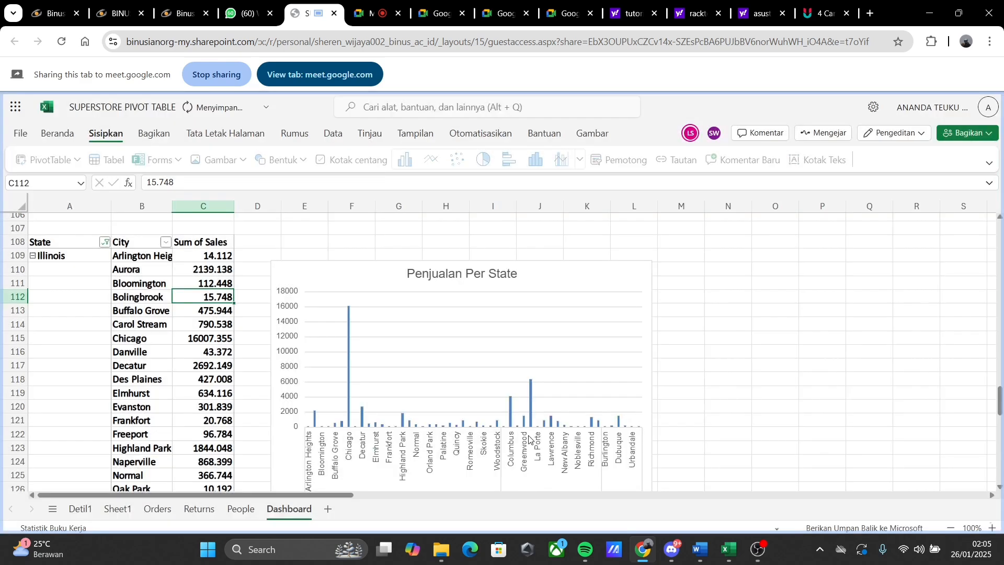
Place the State slicer beside the state sales chart and add Alabama through Florida to its filter using multi-select
drag(496, 273, 718, 270)
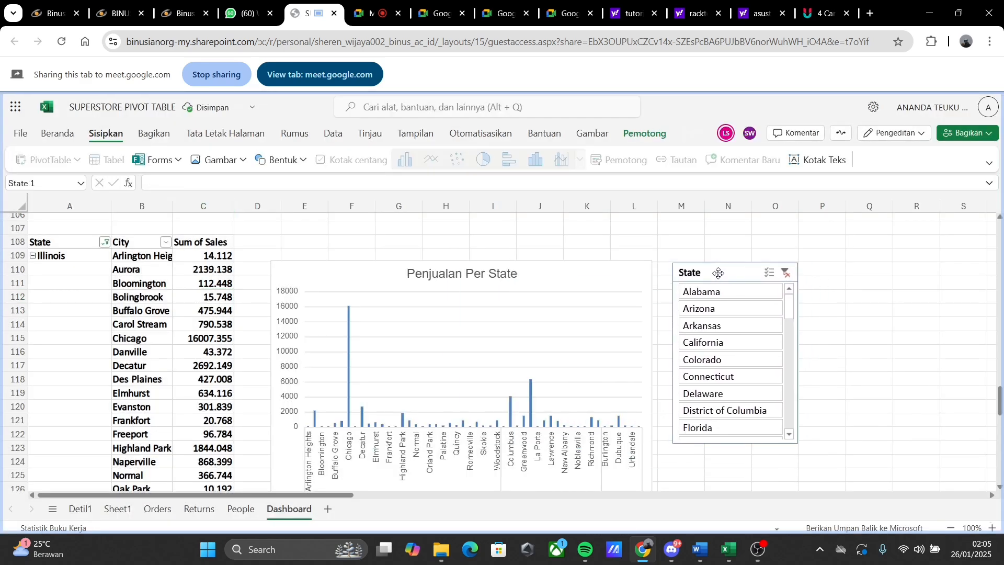
click(767, 273)
click(716, 289)
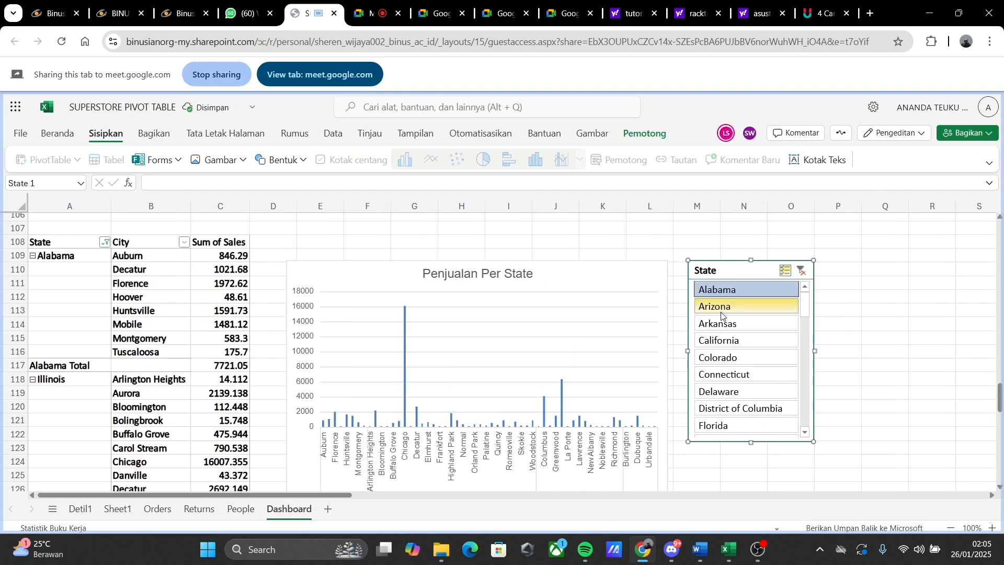
click(723, 310)
click(726, 325)
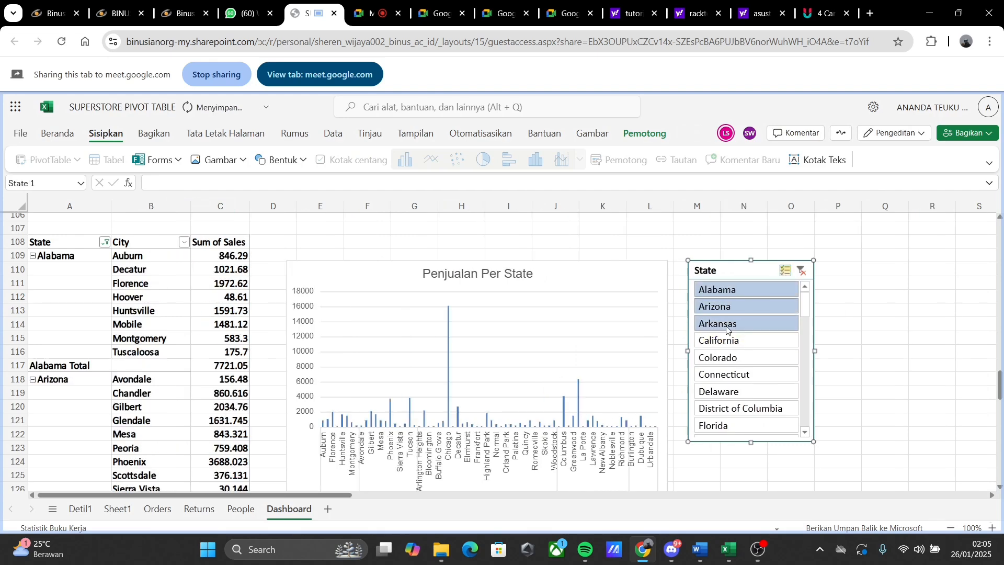
click(728, 341)
click(732, 357)
click(735, 375)
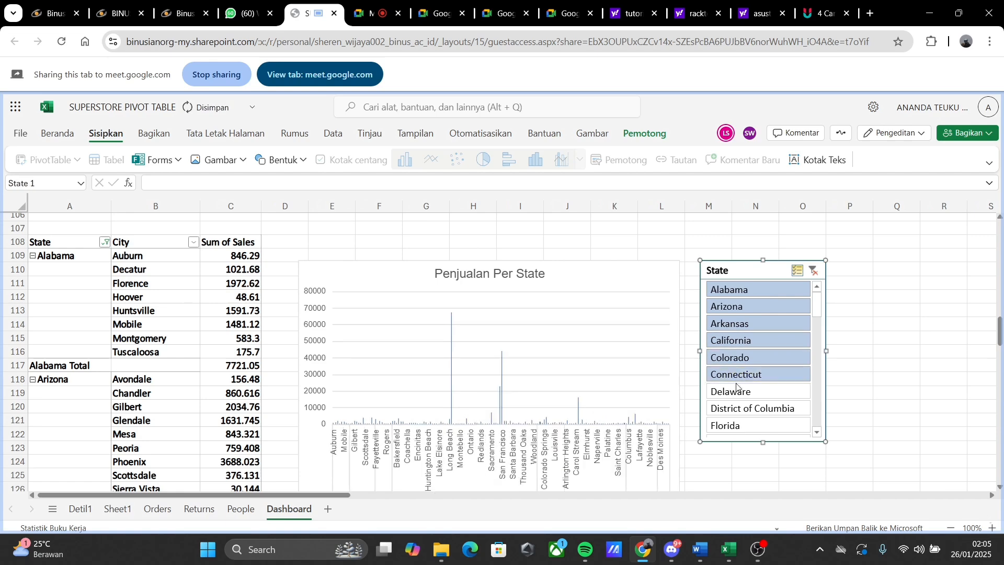
click(748, 408)
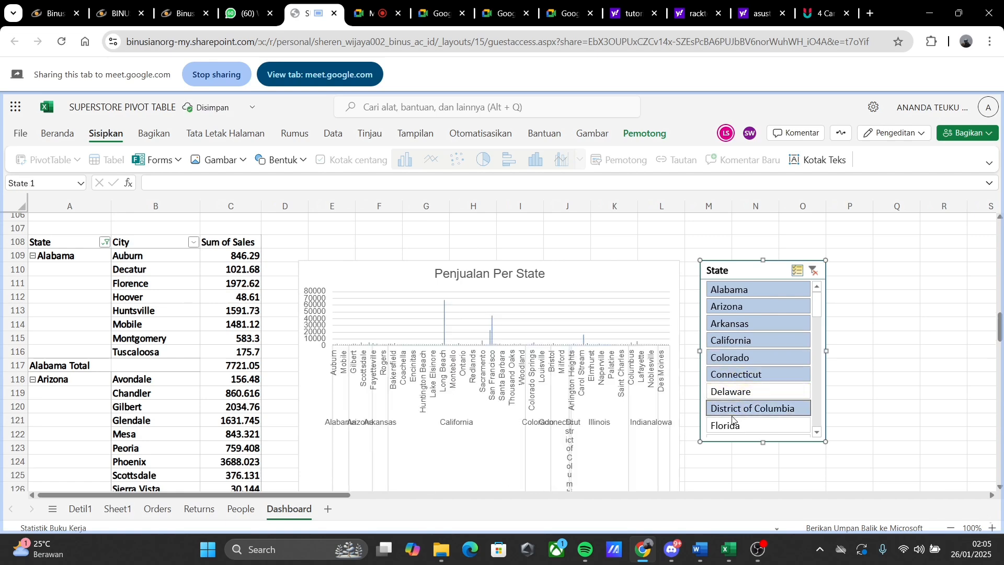
click(737, 393)
click(734, 426)
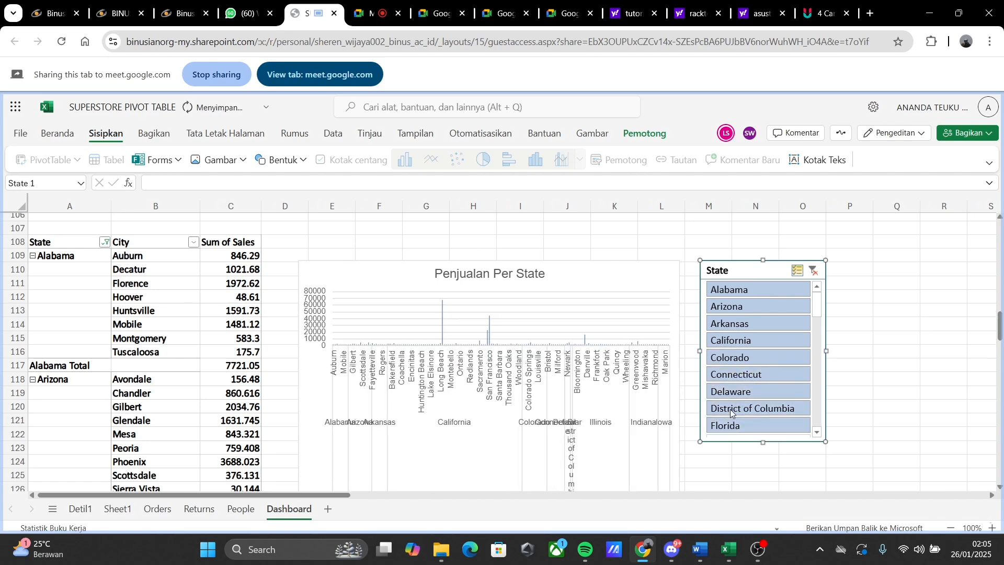
Shift the State slicer slightly farther from the "Penjualan Per State" chart and look over the chart
drag(739, 274, 749, 282)
scroll(646, 330, down, 3)
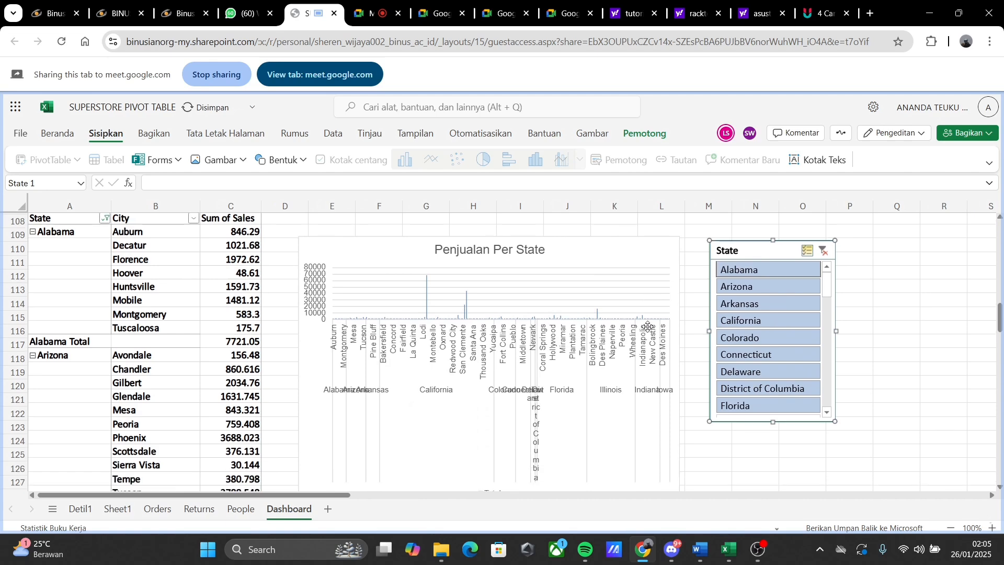
scroll(647, 330, up, 3)
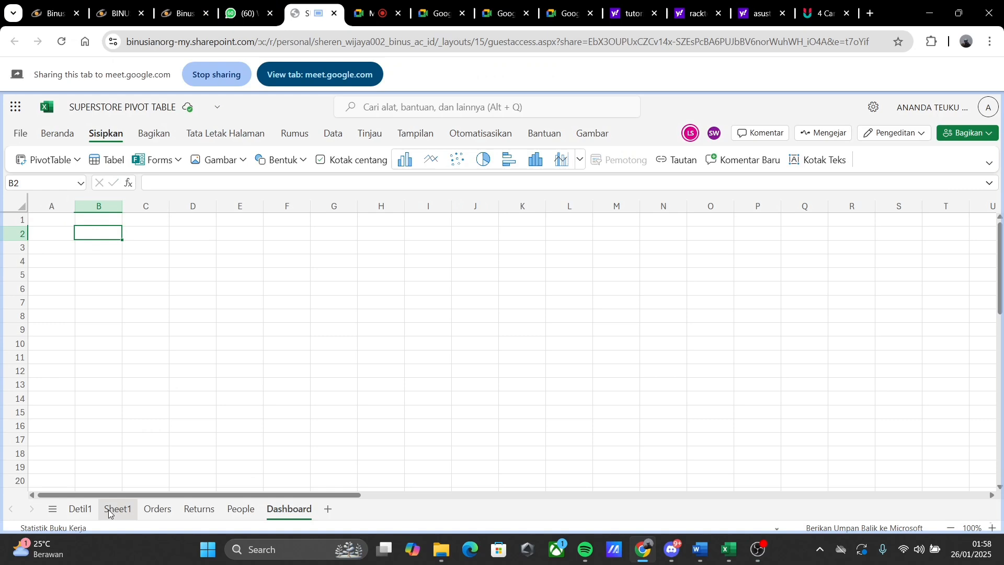
Copy the Sub-Category by Region sales pivot table from Sheet1 into the Dashboard sheet at cell A2
click(116, 510)
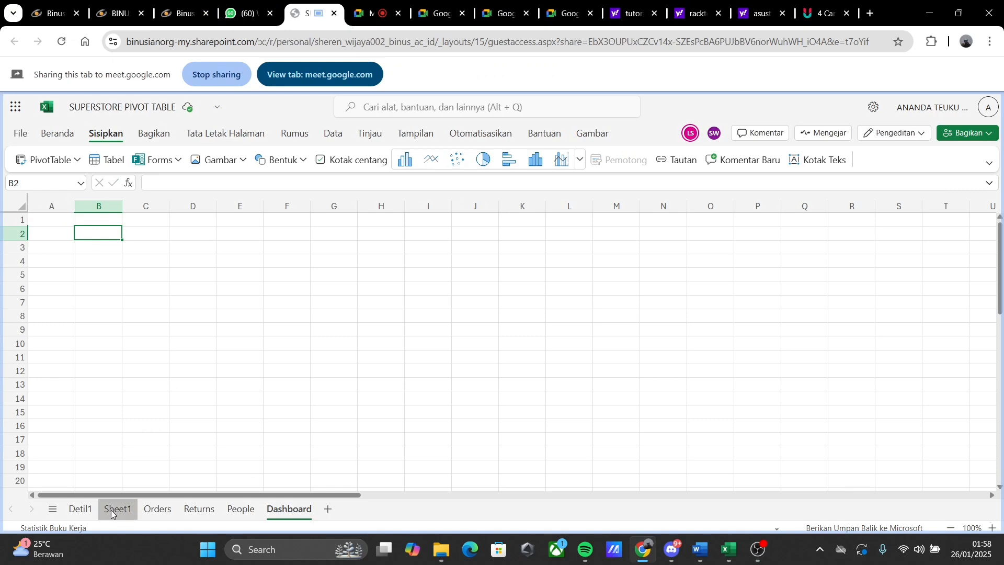
drag(29, 226, 380, 447)
key(ctrl+c)
click(290, 509)
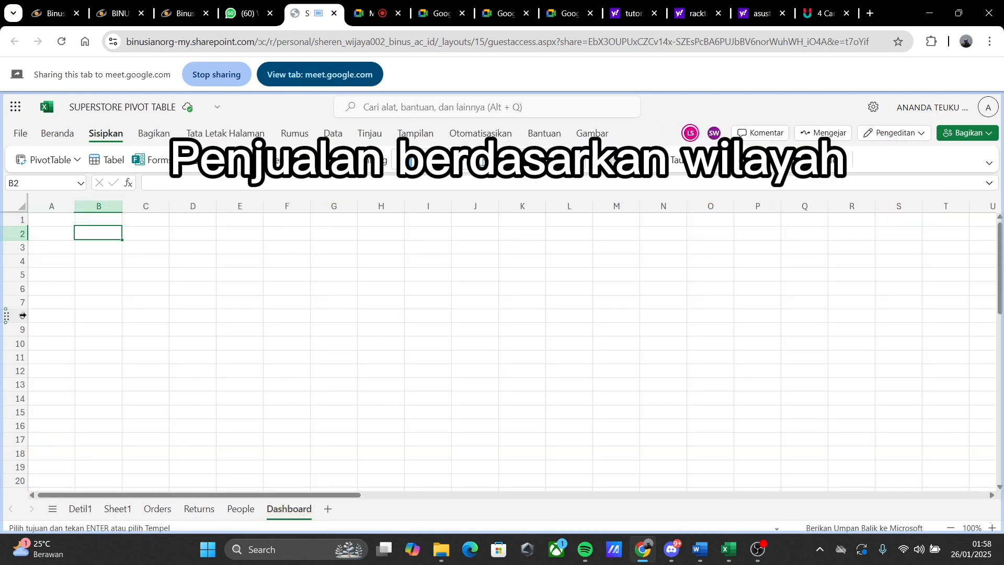
click(50, 239)
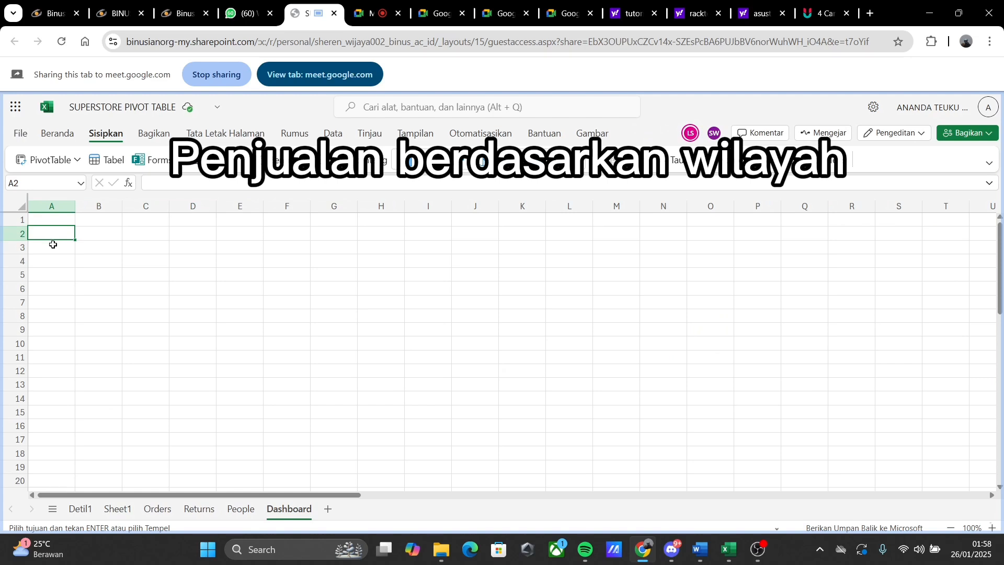
key(ctrl+v)
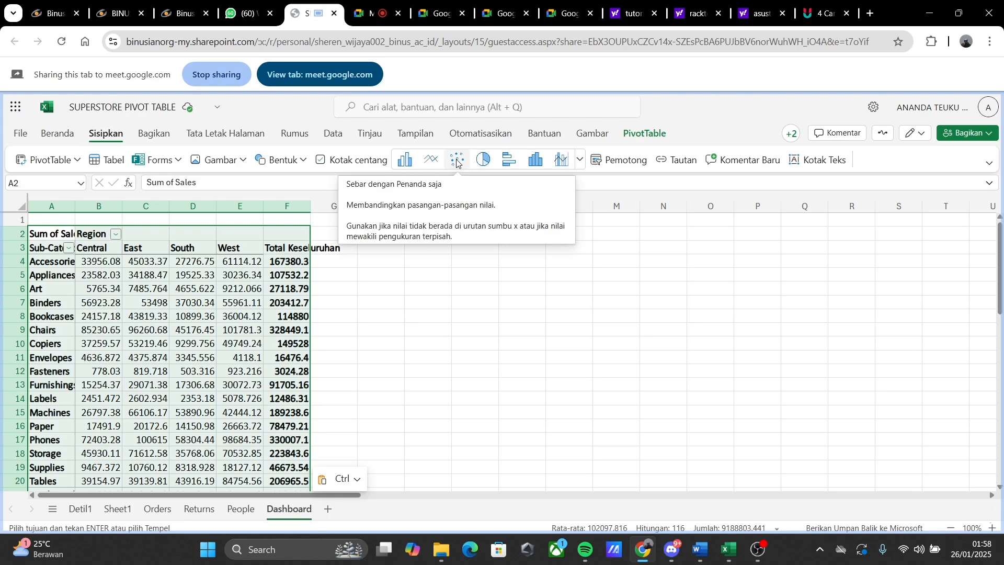
Insert a line chart with markers from the regional sales pivot table and give it the centred title "Penjualan Berdasarkan Wilayah"
click(425, 165)
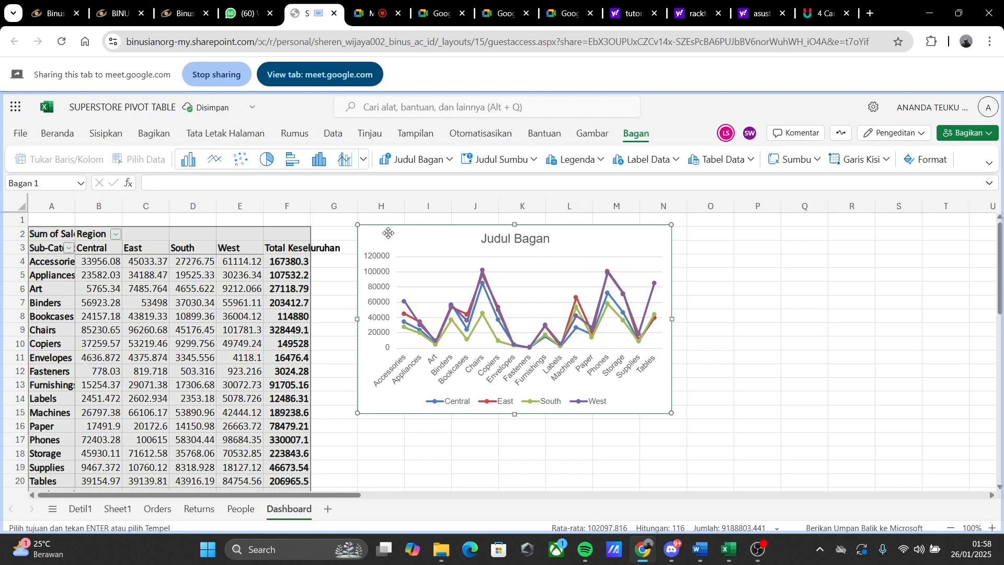
click(494, 241)
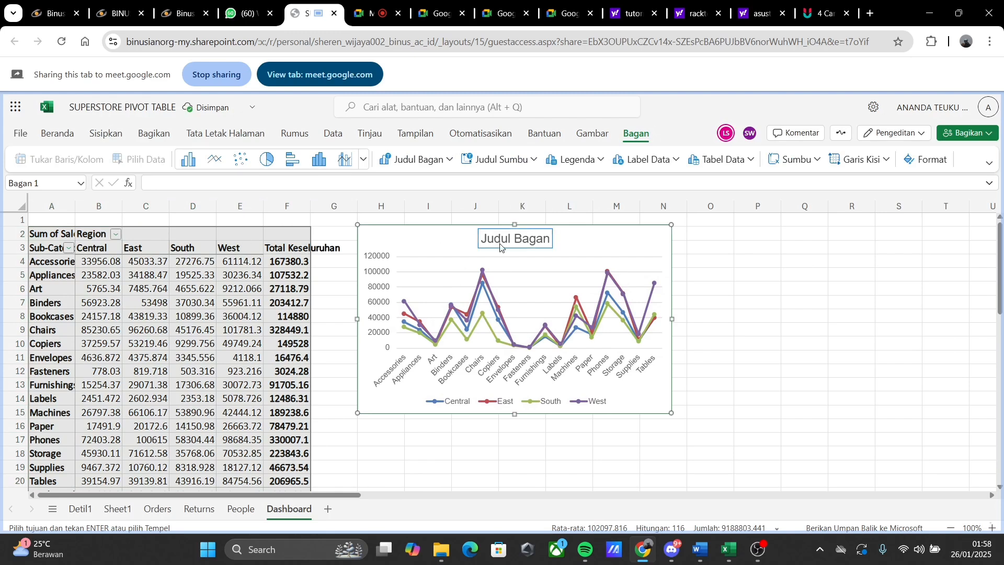
double_click(532, 240)
click(848, 299)
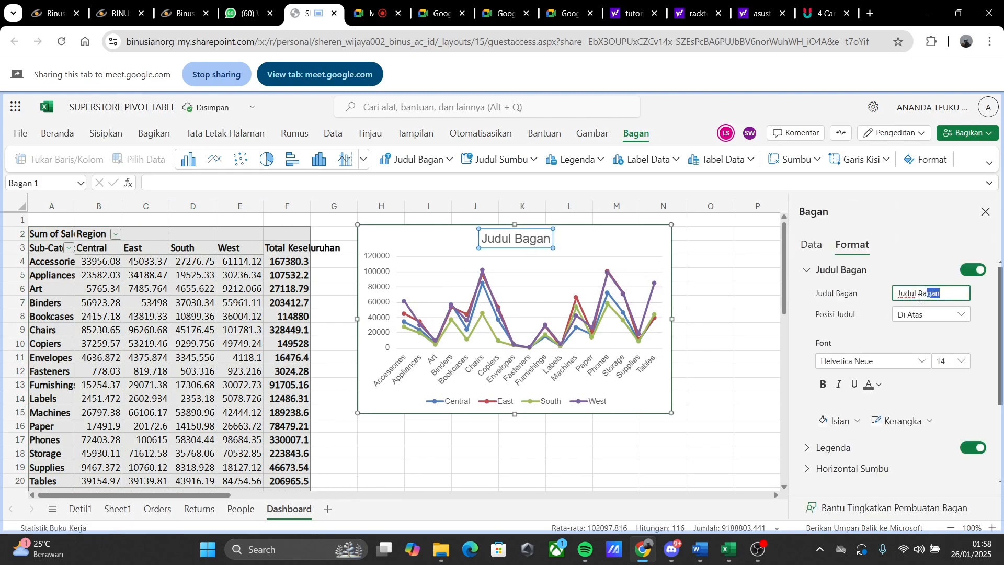
text(Penjualan Berda)
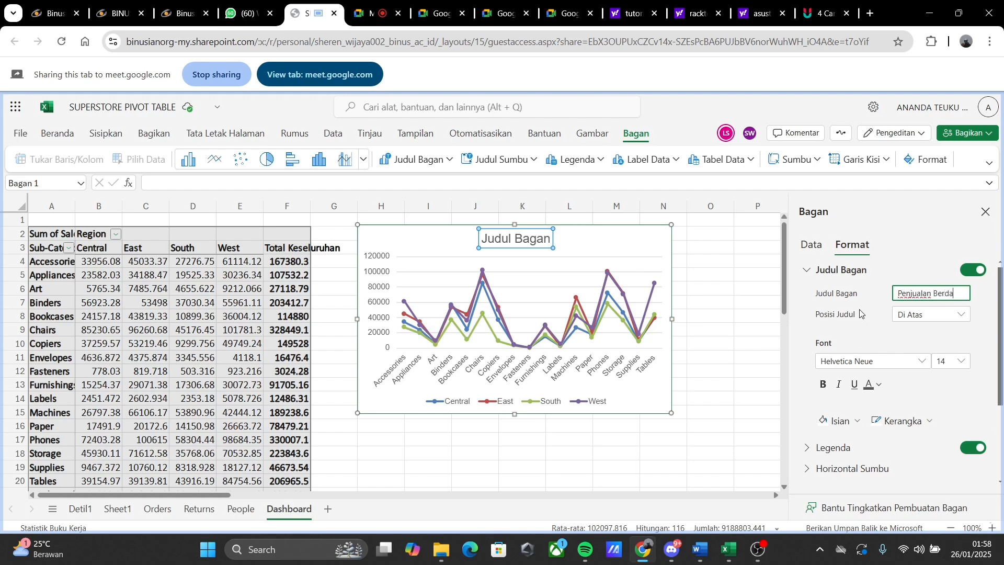
text(sarkan Wilayah)
key(Return)
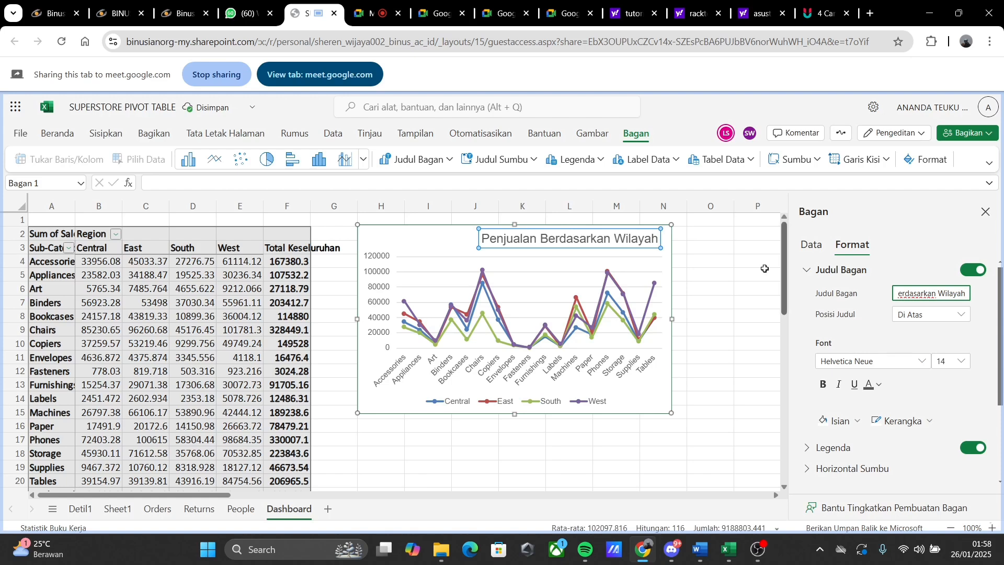
drag(539, 242, 534, 241)
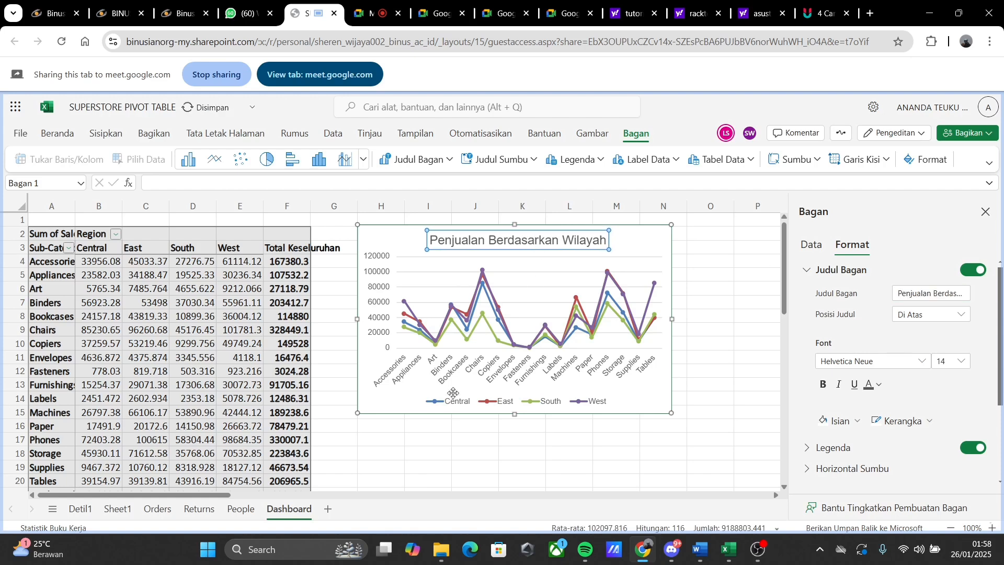
click(985, 212)
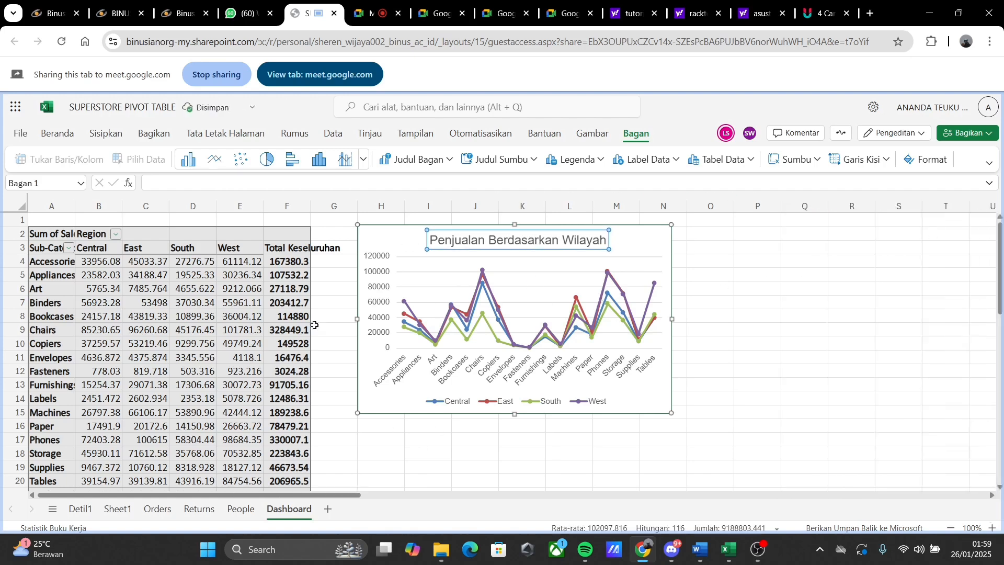
Insert a Region slicer for the regional sales pivot table and place it beside the line chart
click(105, 132)
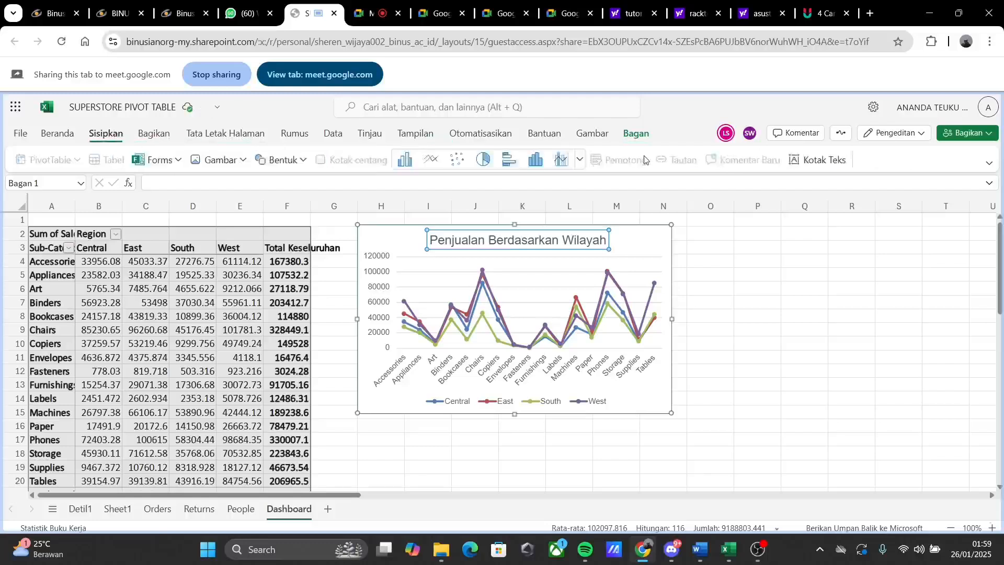
click(334, 276)
click(307, 290)
click(620, 159)
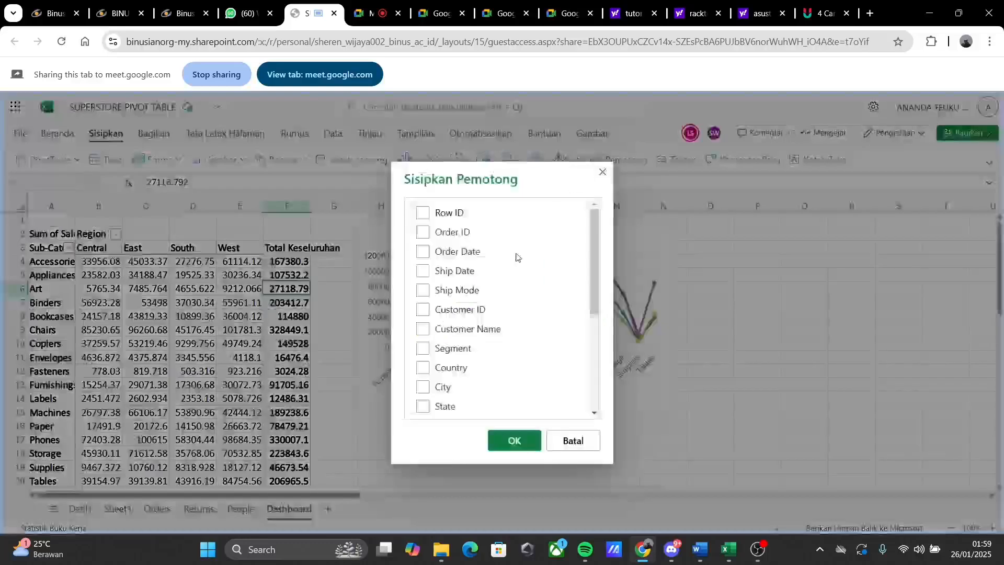
scroll(438, 295, down, 1)
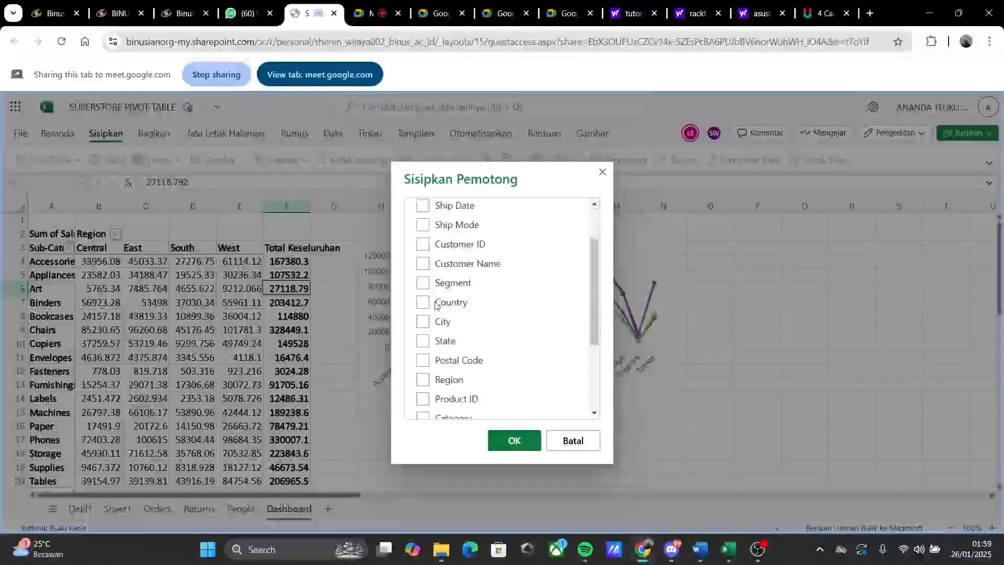
scroll(437, 304, up, 1)
scroll(439, 308, down, 3)
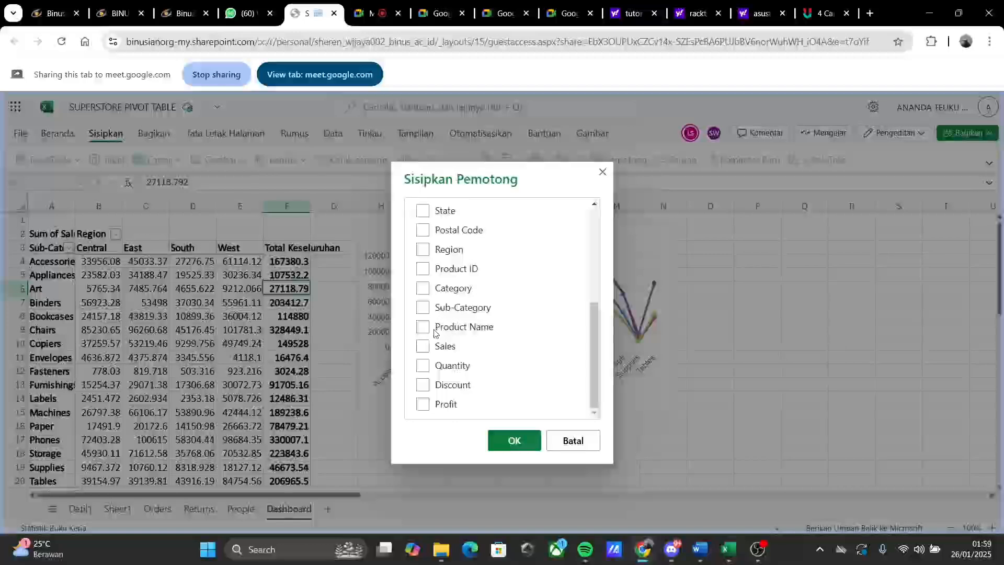
click(514, 440)
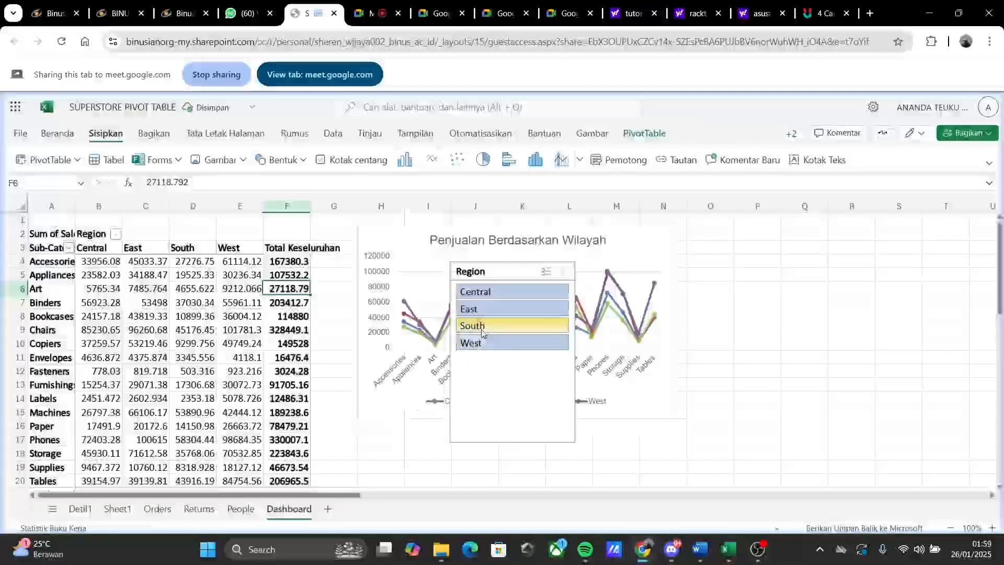
drag(500, 271, 732, 261)
Move the "Penjualan Berdasarkan Wilayah" chart slightly down and toward the pivot table, and close the chart formatting pane
click(516, 253)
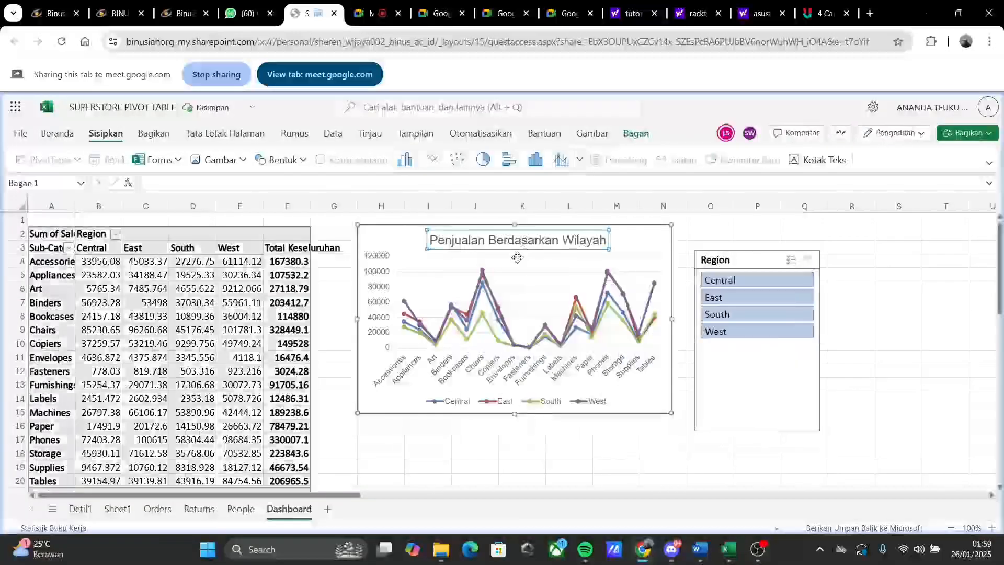
drag(399, 238, 389, 261)
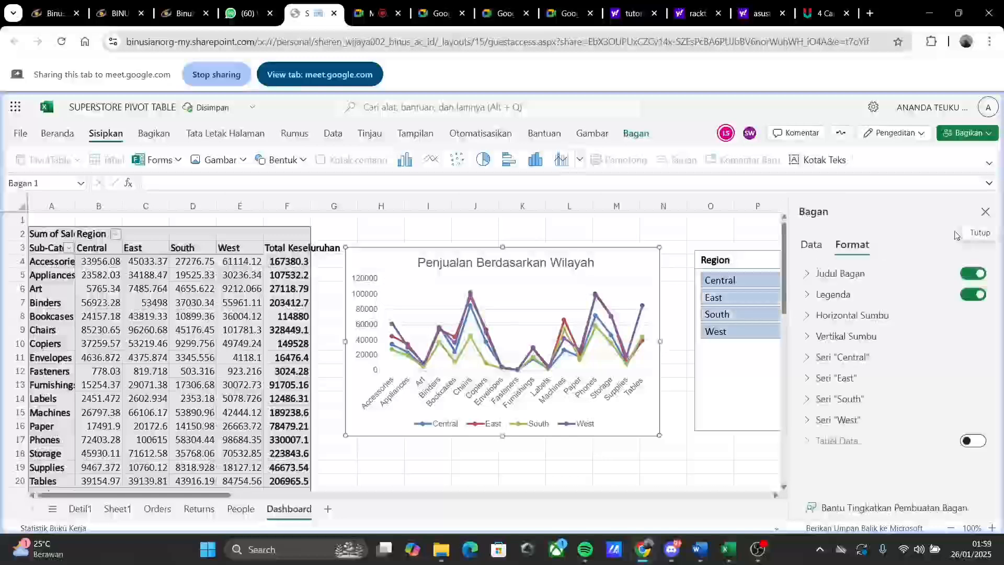
click(991, 210)
scroll(523, 474, down, 2)
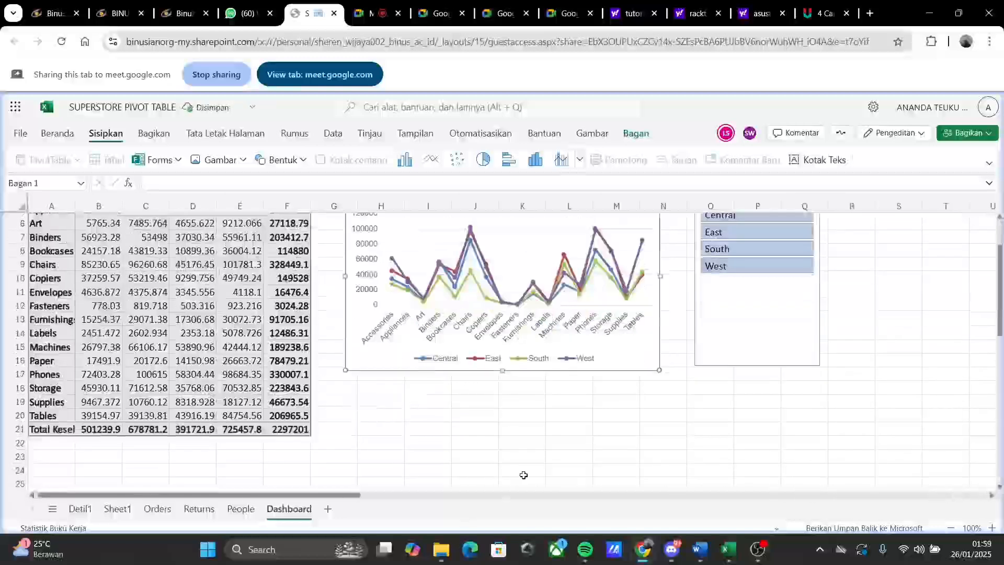
scroll(524, 474, up, 2)
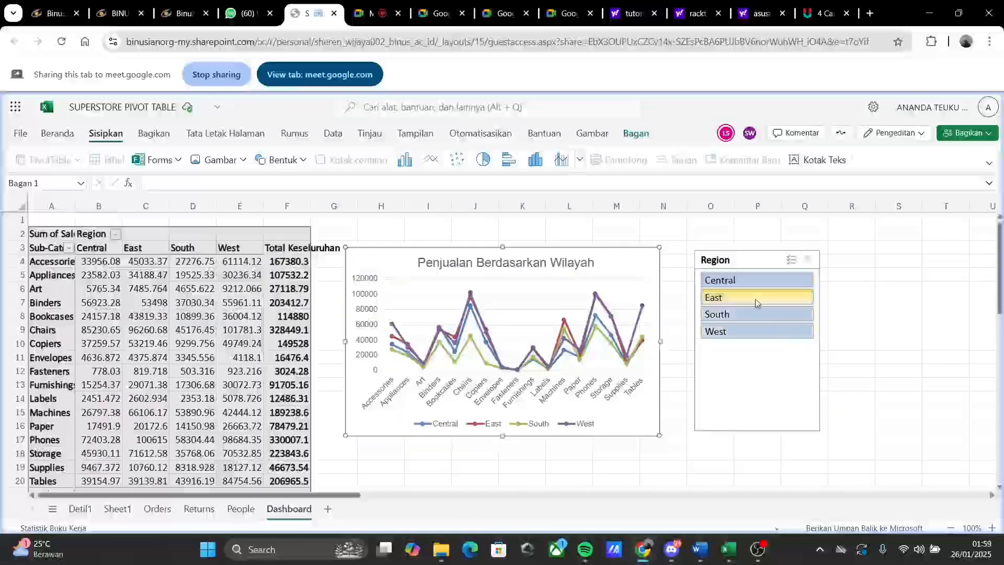
click(757, 549)
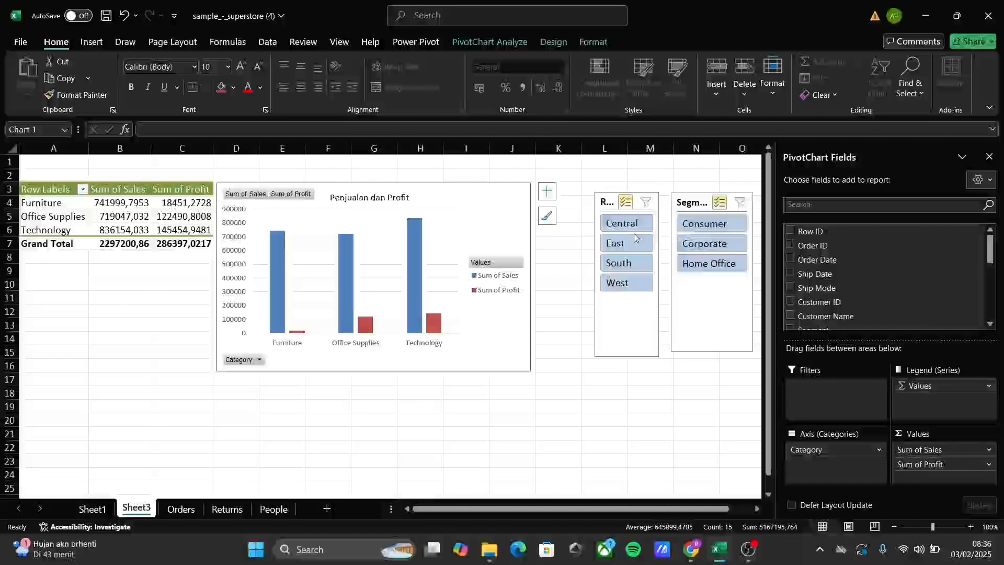
Try the Segment slicer on the "Penjualan dan Profit" chart by excluding Consumer and including it again
mouse_move(411, 255)
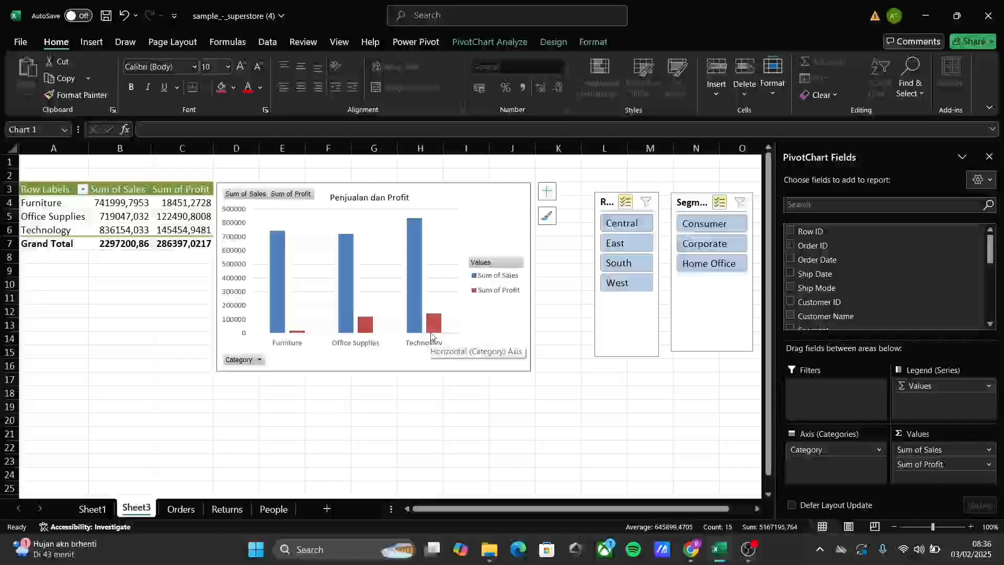
click(703, 224)
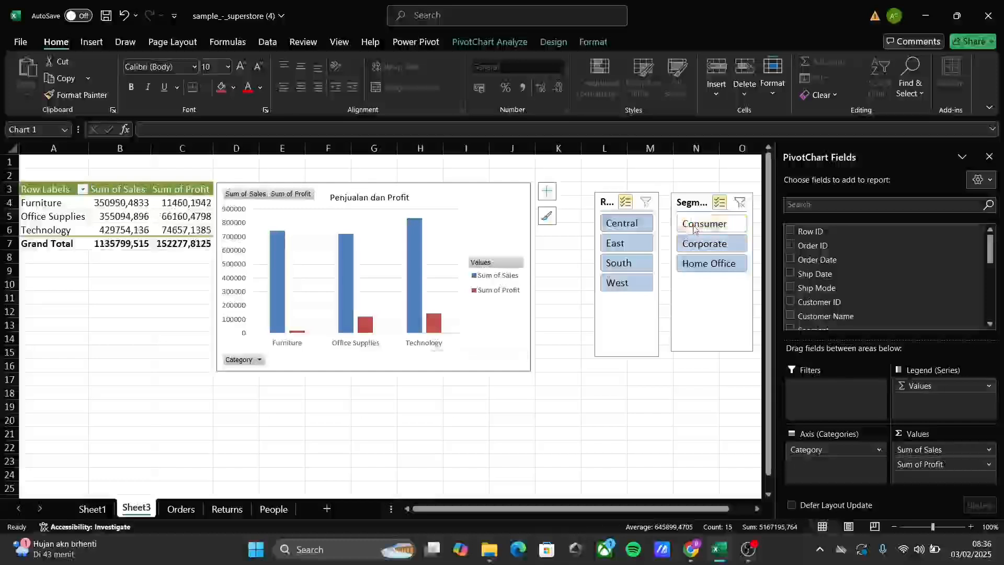
click(704, 224)
Test the Region slicer by excluding Central, East, South and West one after another until all regions are included again, twice
click(622, 224)
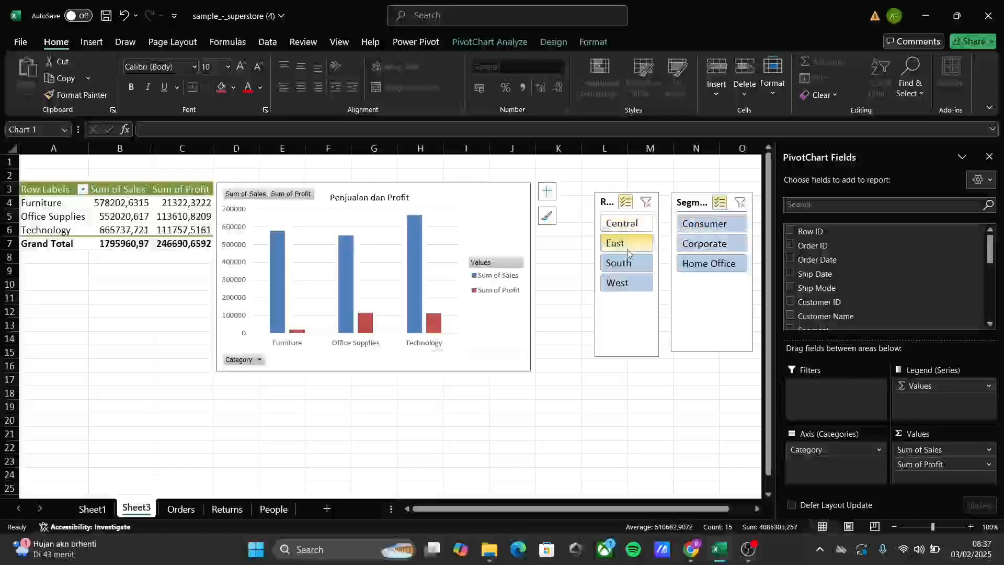
click(618, 243)
click(625, 269)
click(623, 284)
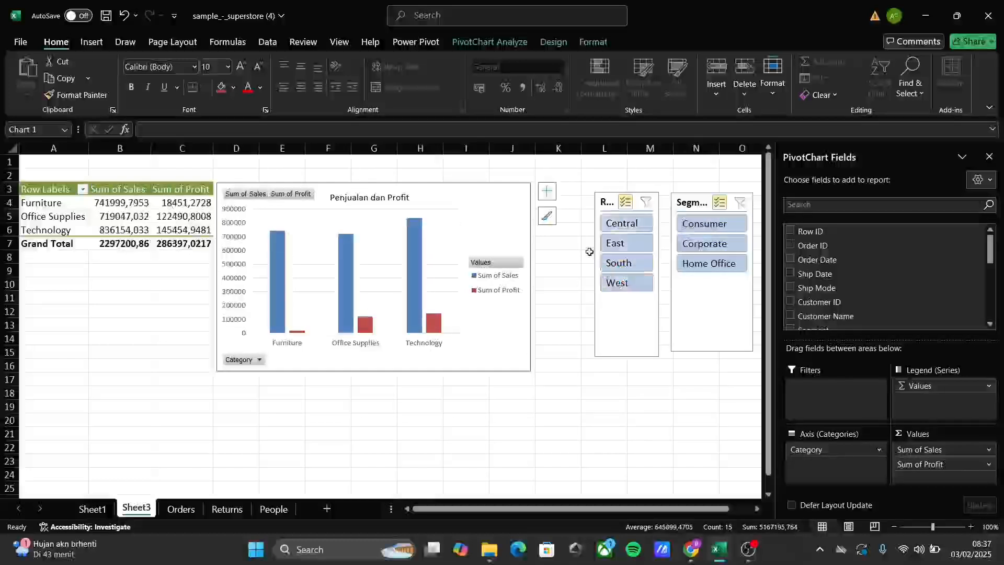
click(622, 223)
click(619, 263)
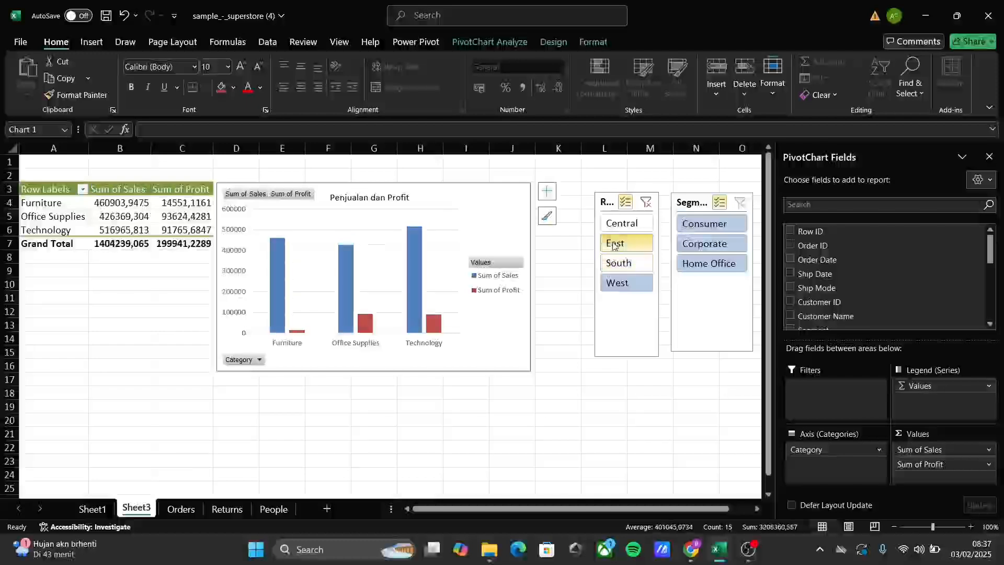
click(615, 243)
click(617, 288)
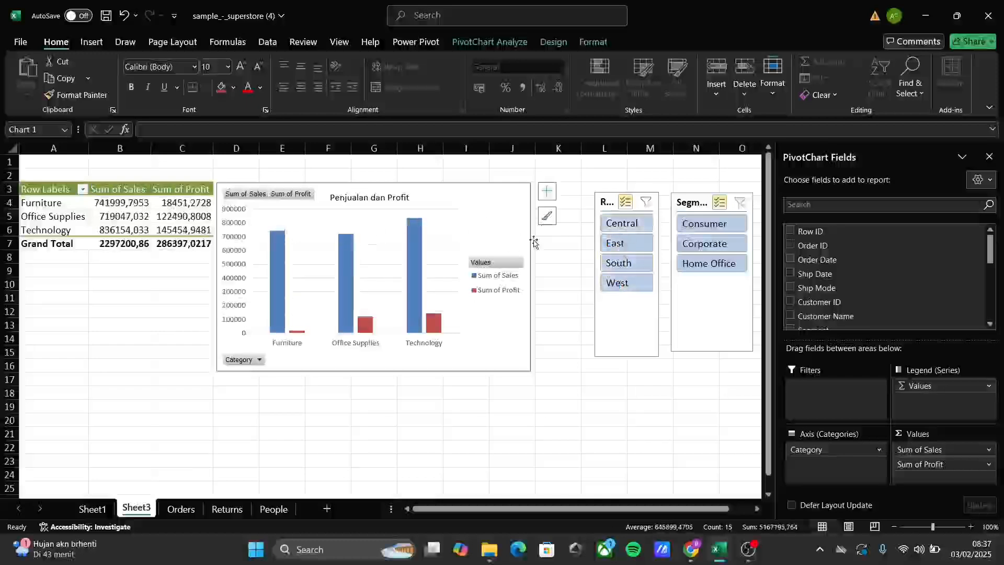
In the SUPERSTORE PIVOT TABLE workbook in the browser, show Corporate, Home Office, Consumer and Corporate individually on the segment chart, and include all segments again
click(692, 550)
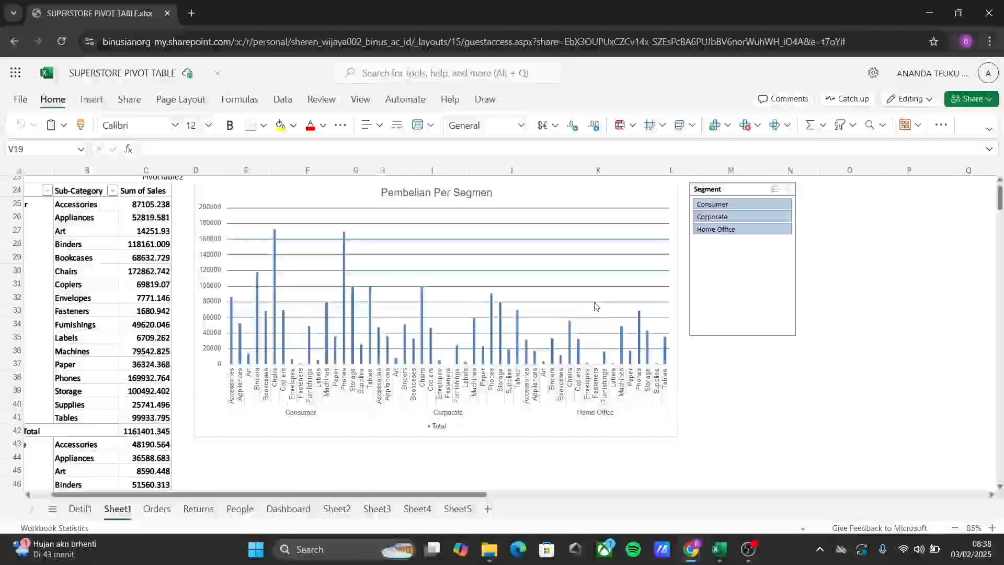
click(711, 217)
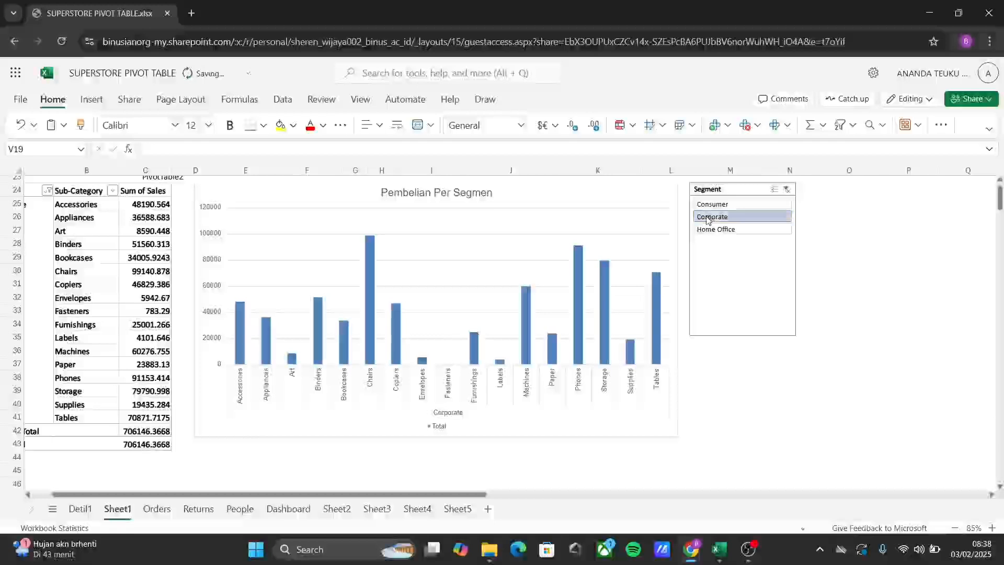
click(704, 230)
click(713, 204)
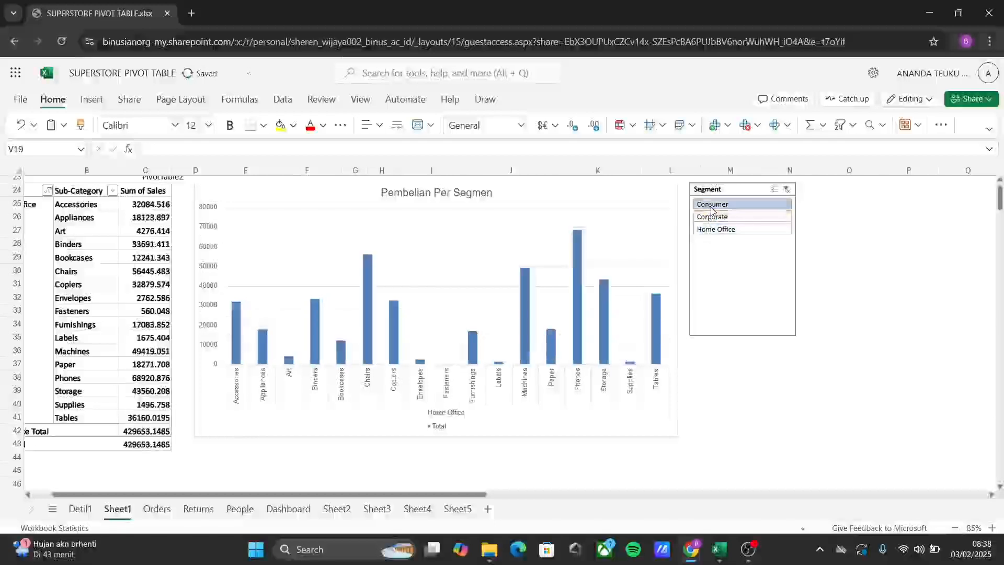
click(711, 217)
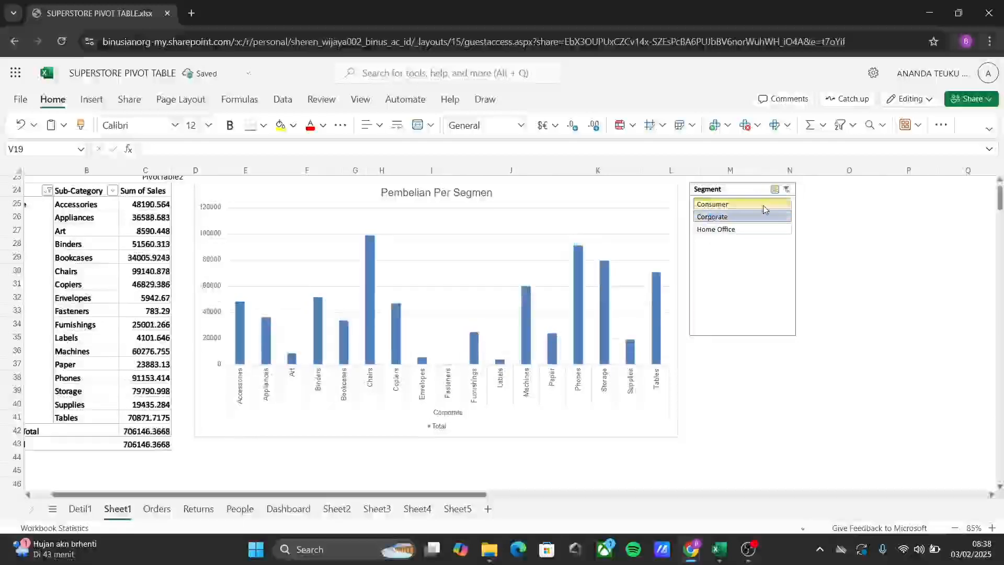
click(762, 206)
click(728, 230)
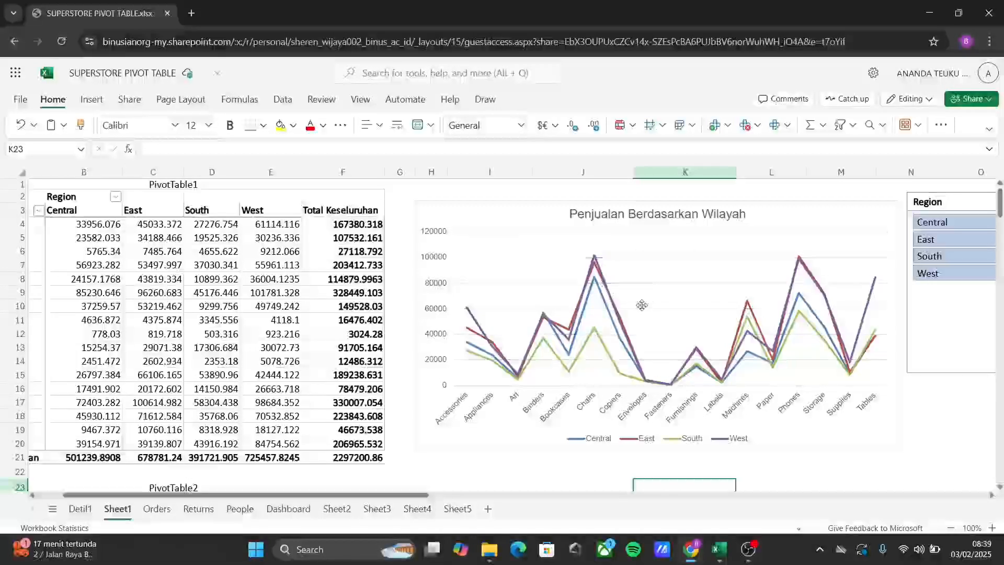
Filter the "Penjualan Berdasarkan Wilayah" chart to South and West individually, and add Central, East and South back with multi-select in the Region slicer
click(955, 252)
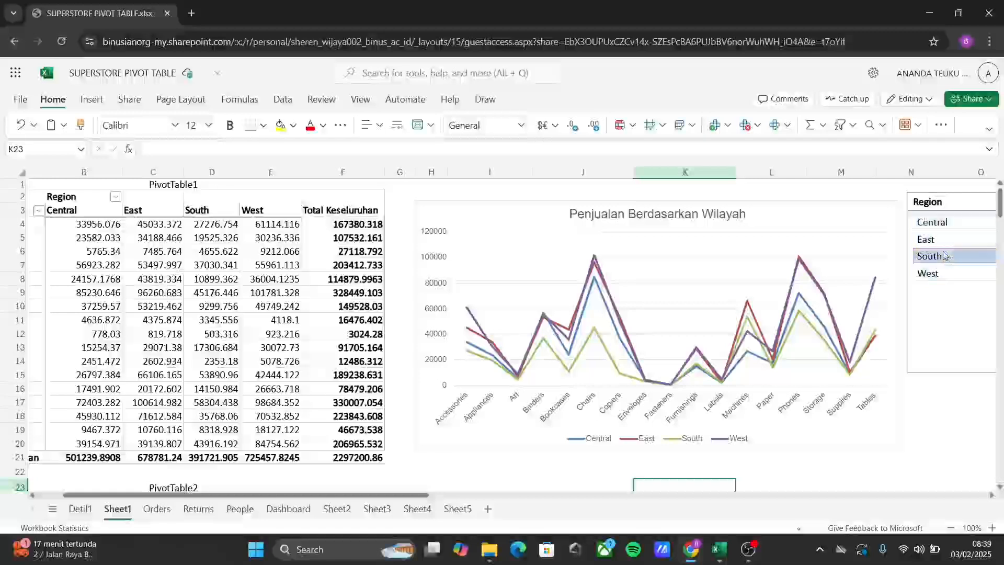
click(941, 270)
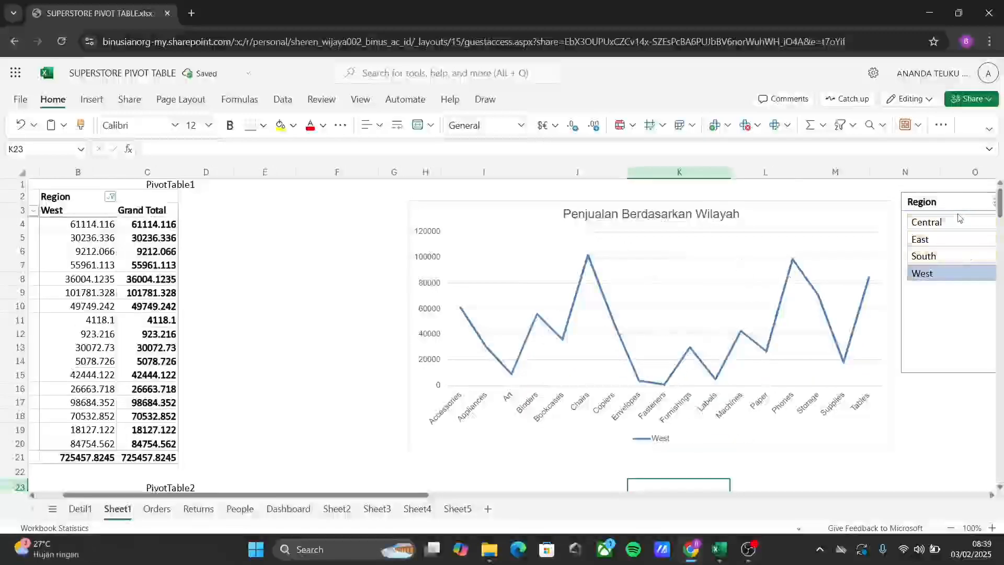
drag(420, 495, 453, 498)
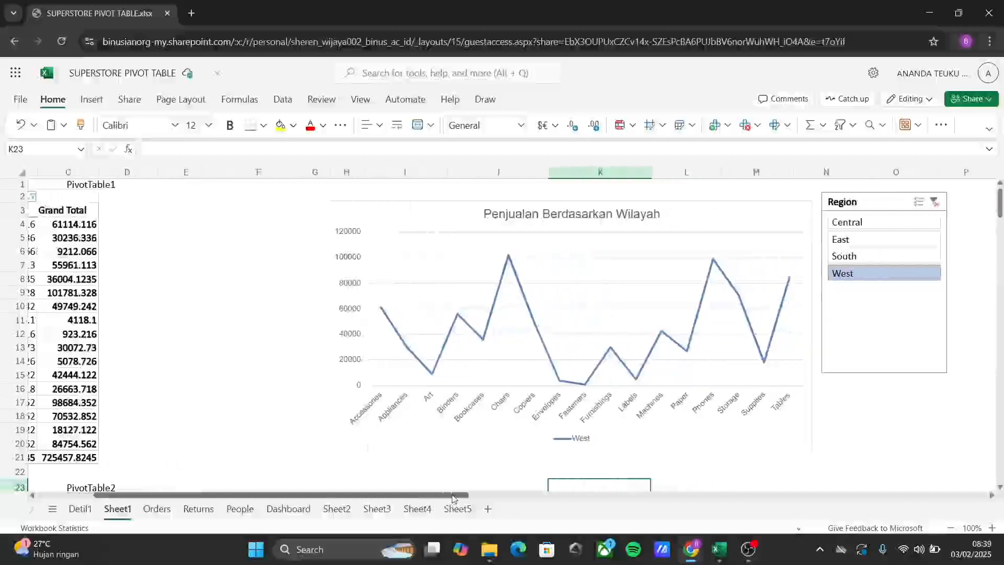
click(918, 203)
click(911, 225)
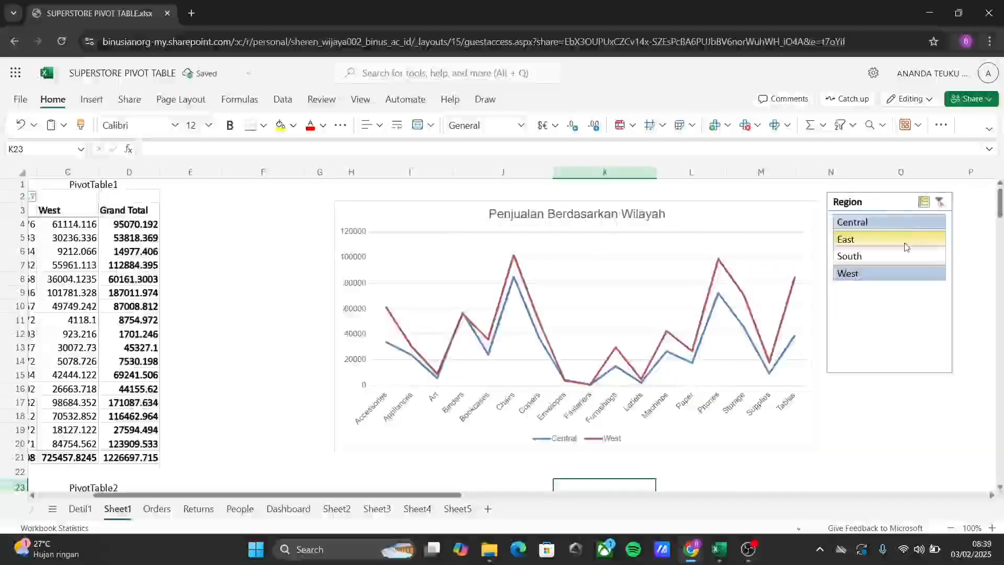
click(906, 244)
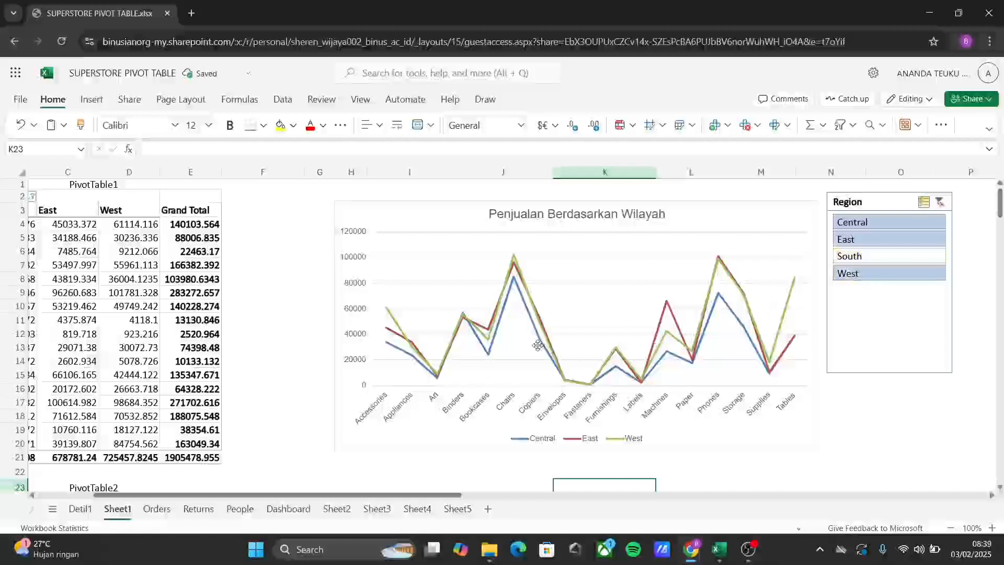
click(873, 256)
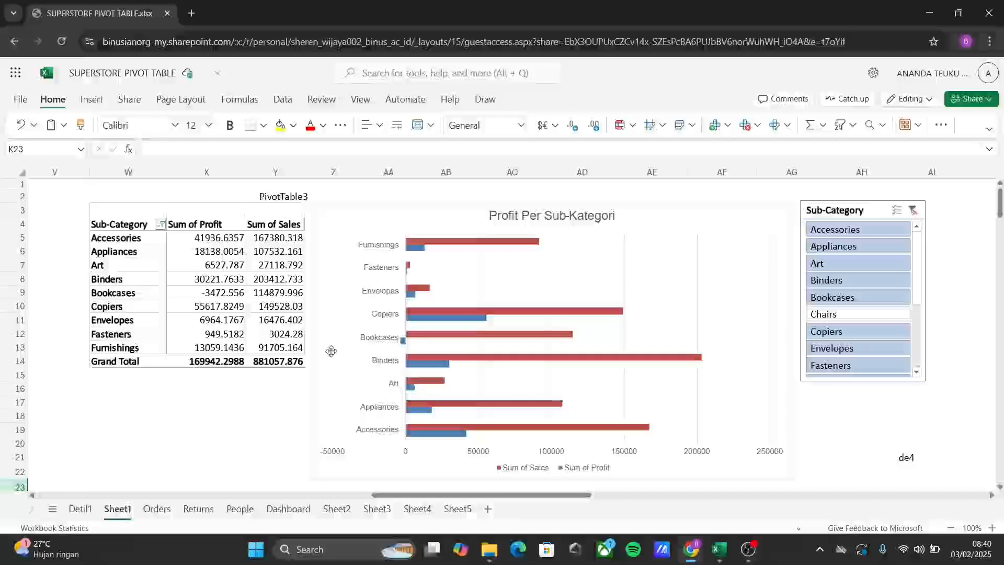
Filter the "Profit Per Sub-Kategori" chart to Chairs, switch to Bookcases, and add Accessories, Appliances, Art, Binders, Chairs and Copiers with the Sub-Category slicer
click(839, 315)
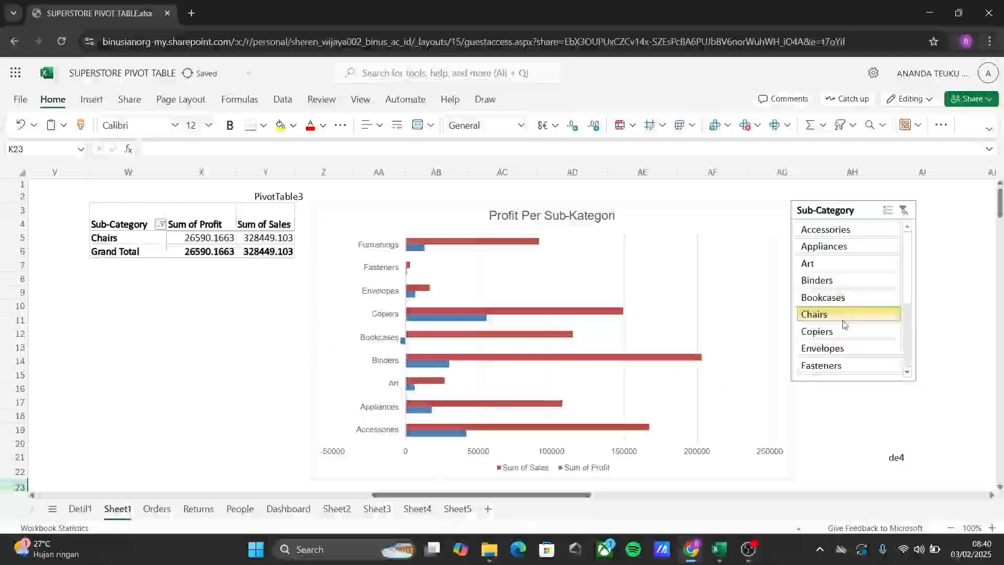
click(843, 294)
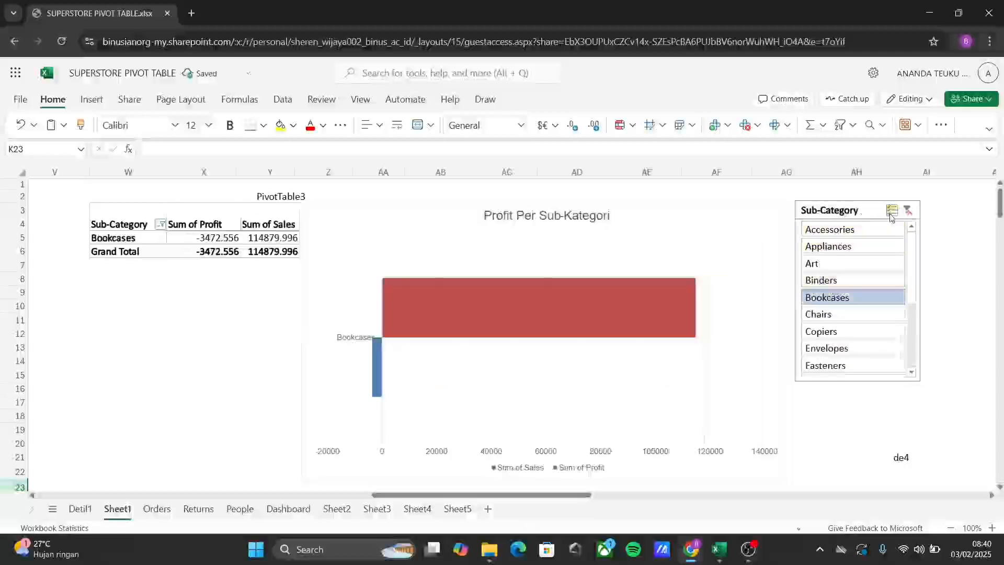
ctrl+click(872, 230)
ctrl+click(869, 246)
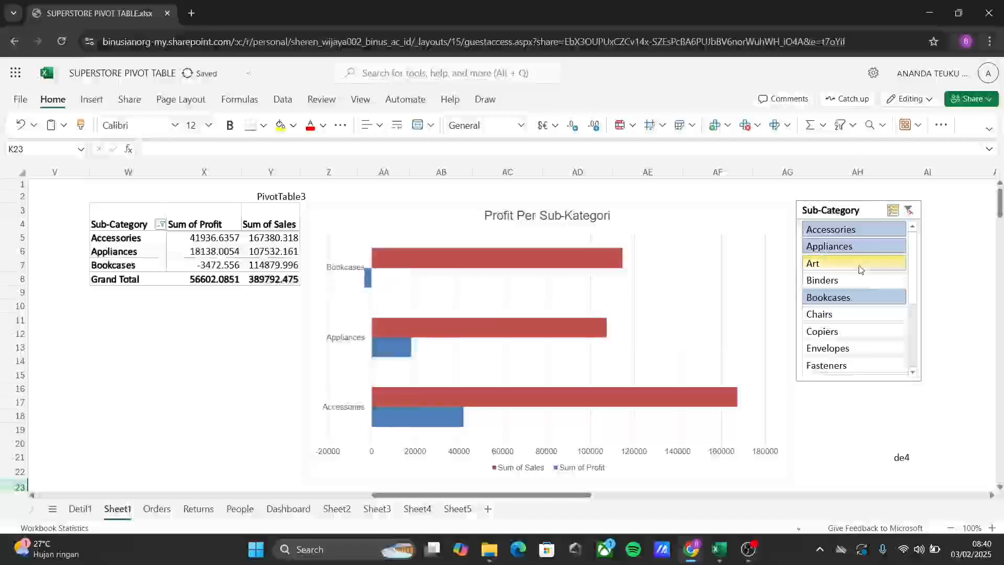
ctrl+click(861, 264)
ctrl+click(852, 283)
ctrl+click(855, 317)
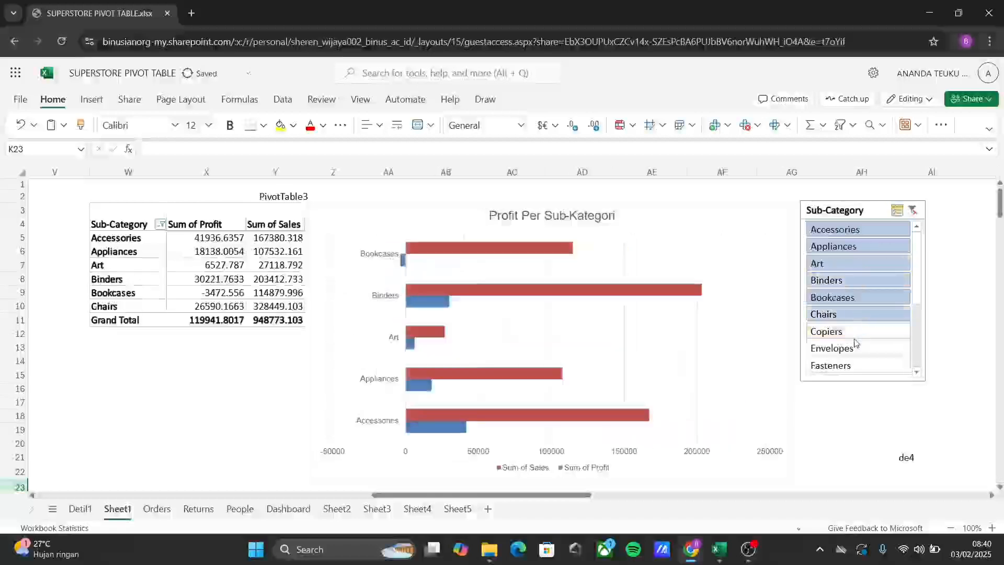
ctrl+click(852, 332)
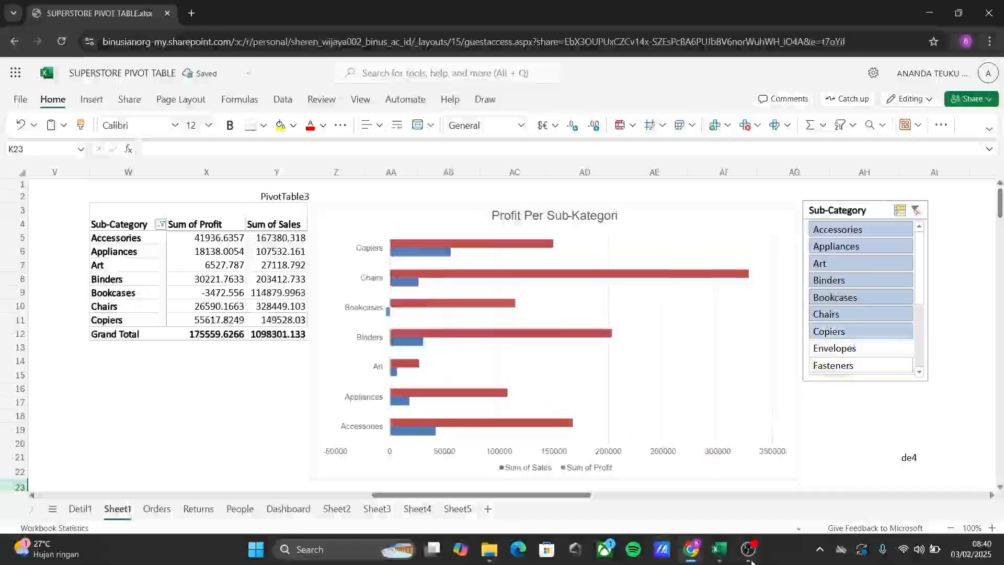
mouse_move(753, 562)
click(745, 478)
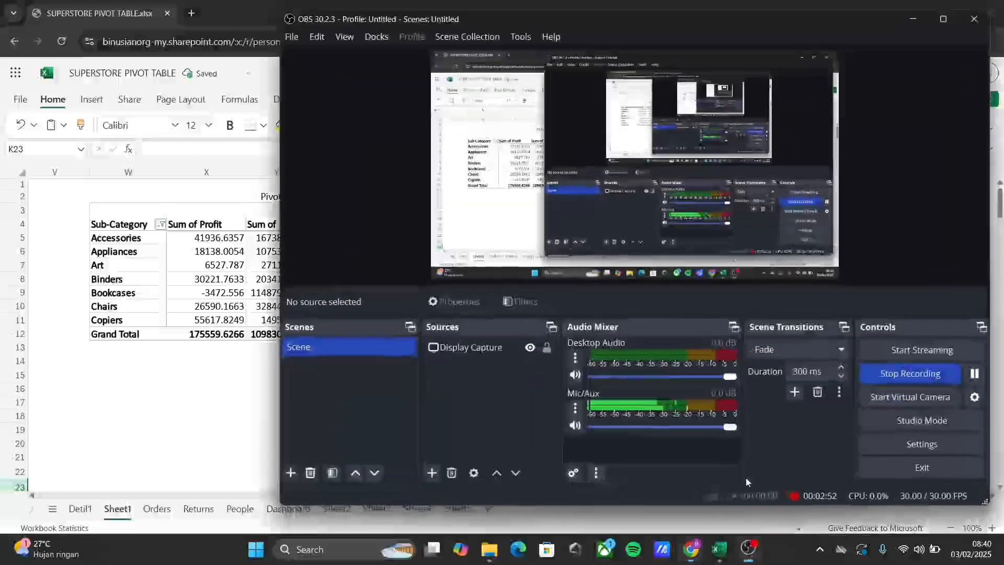
click(974, 373)
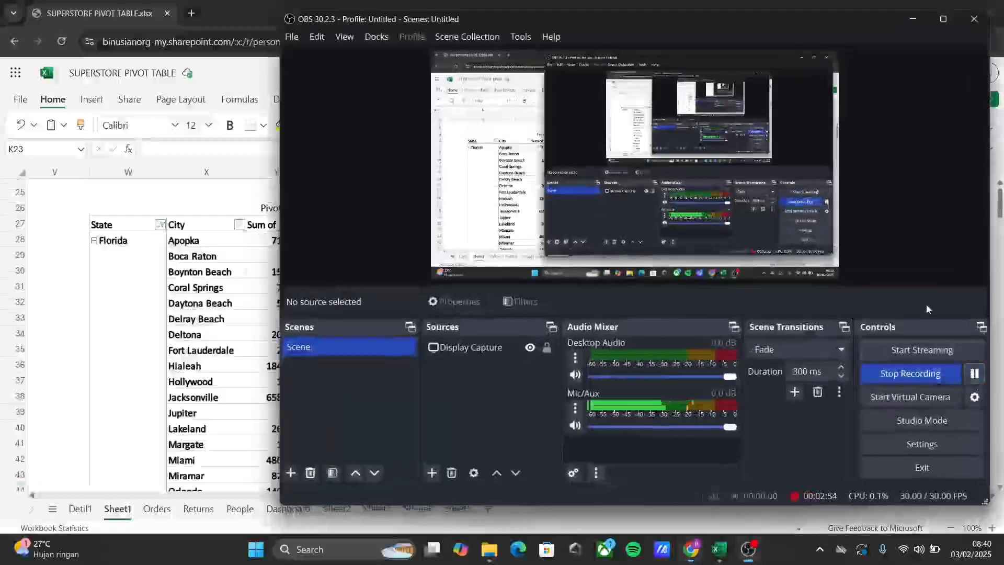
click(913, 19)
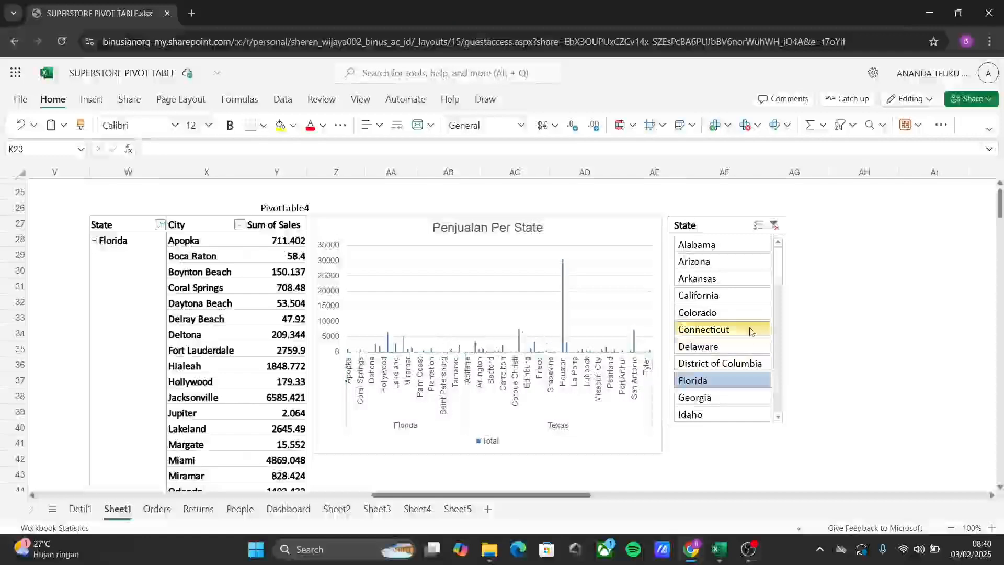
Filter the "Penjualan Per State" chart to California, switch to Florida, and add California and New York with multi-select in the State slicer
click(745, 296)
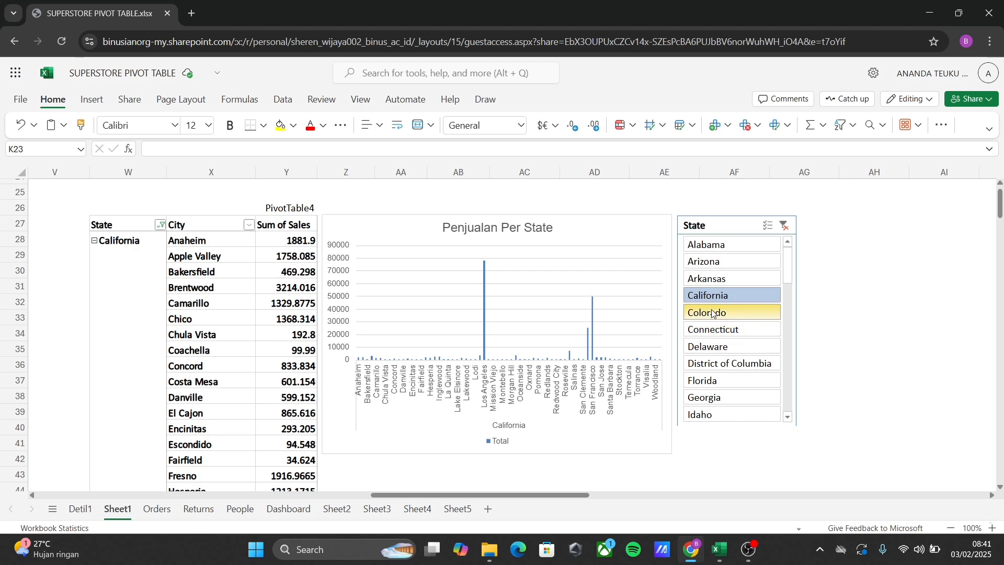
click(732, 382)
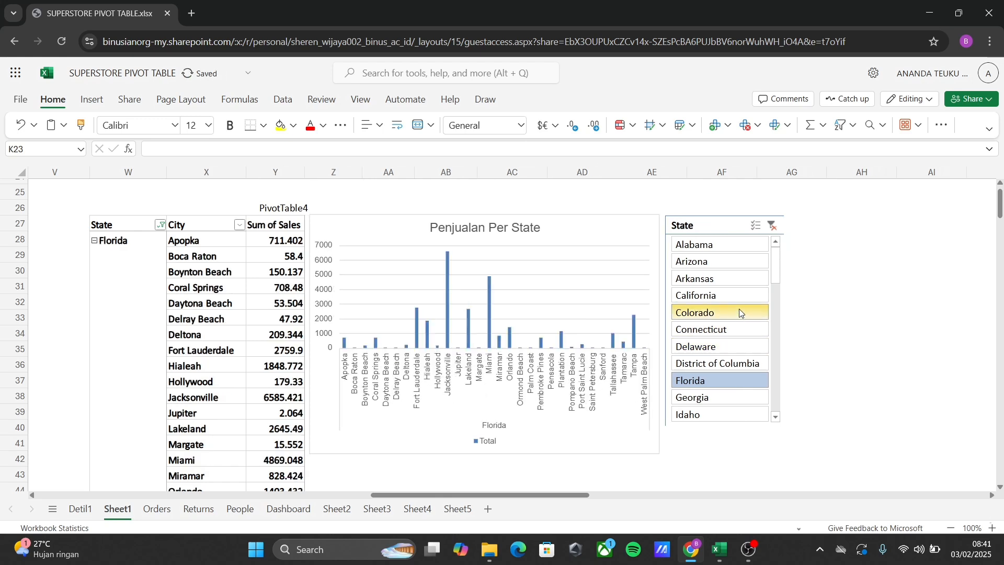
click(756, 225)
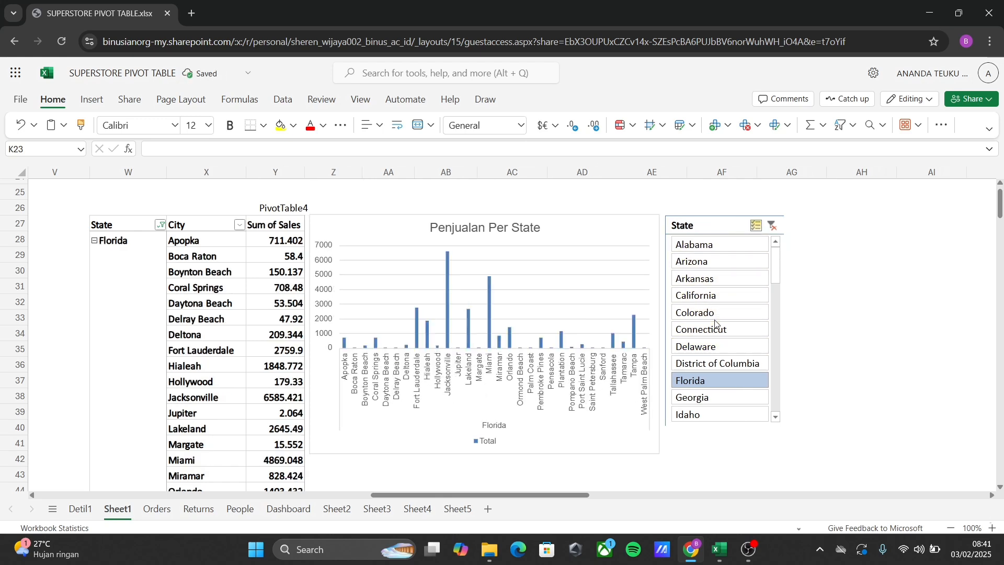
click(704, 296)
scroll(717, 313, down, 7)
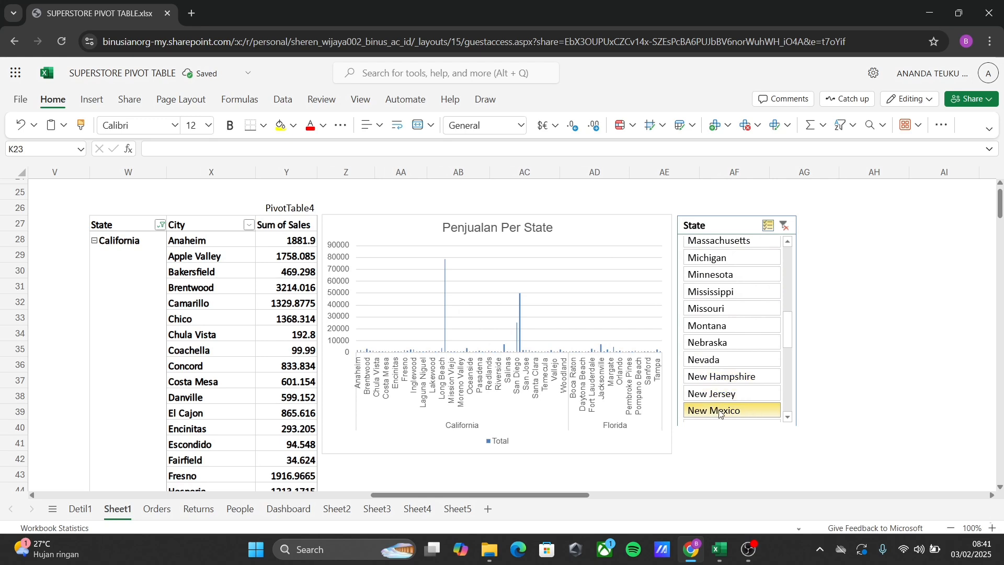
scroll(724, 369, down, 1)
click(723, 368)
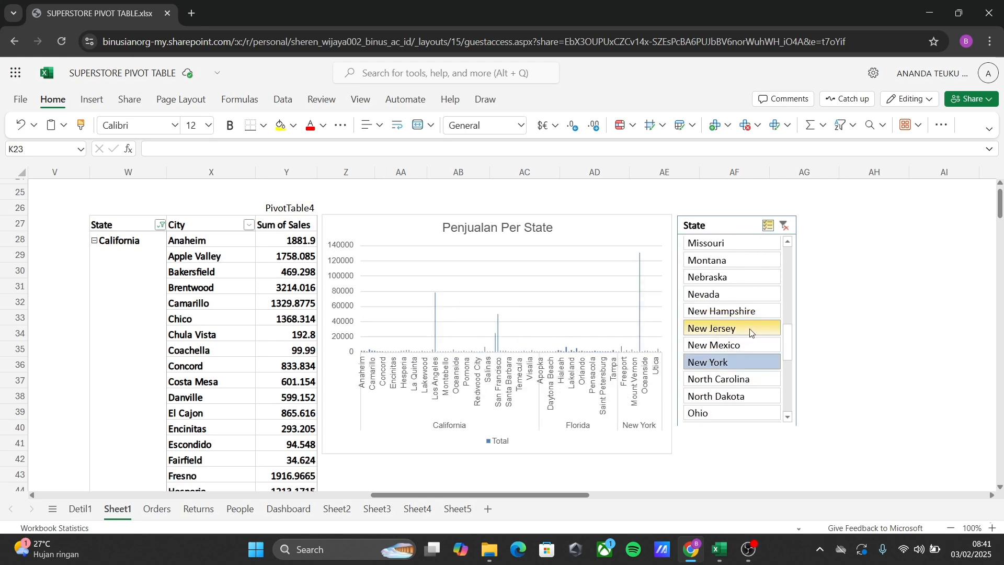
scroll(758, 329, down, 4)
scroll(734, 336, up, 12)
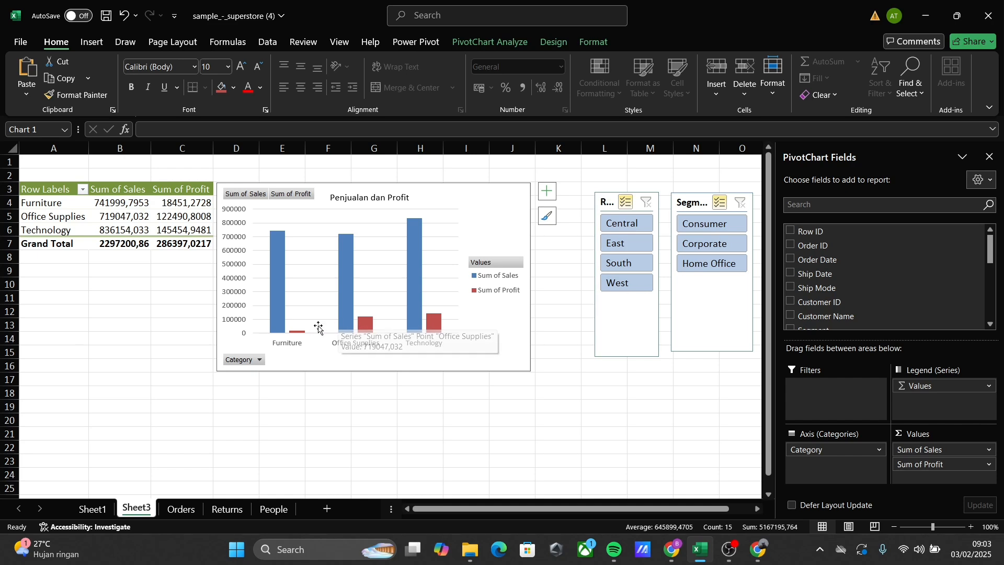
In the browser workbook, exclude Consumer from the "Pembelian Per Segmen" chart, show Consumer alone, and add Corporate and Home Office back with the Segment slicer
mouse_move(282, 323)
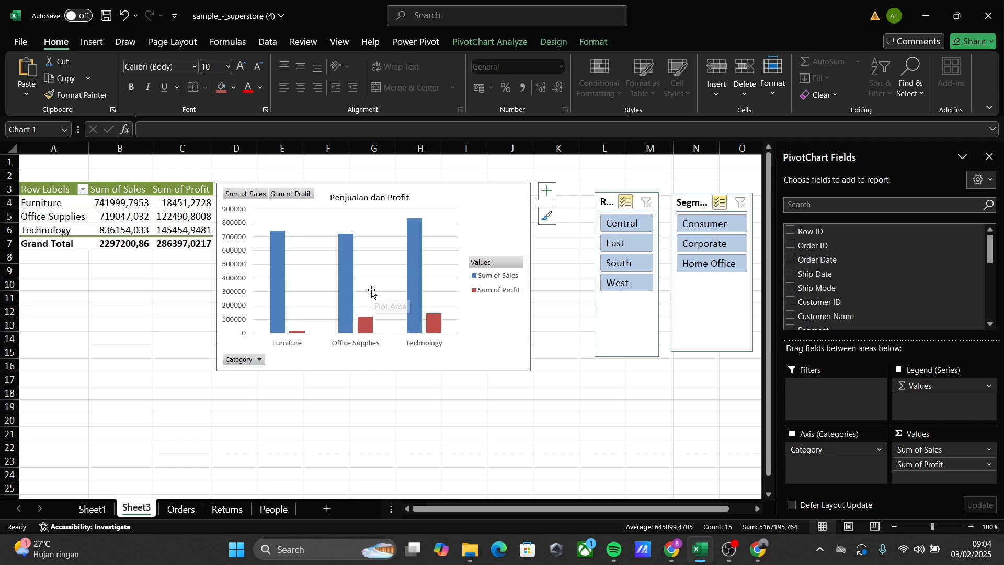
click(733, 553)
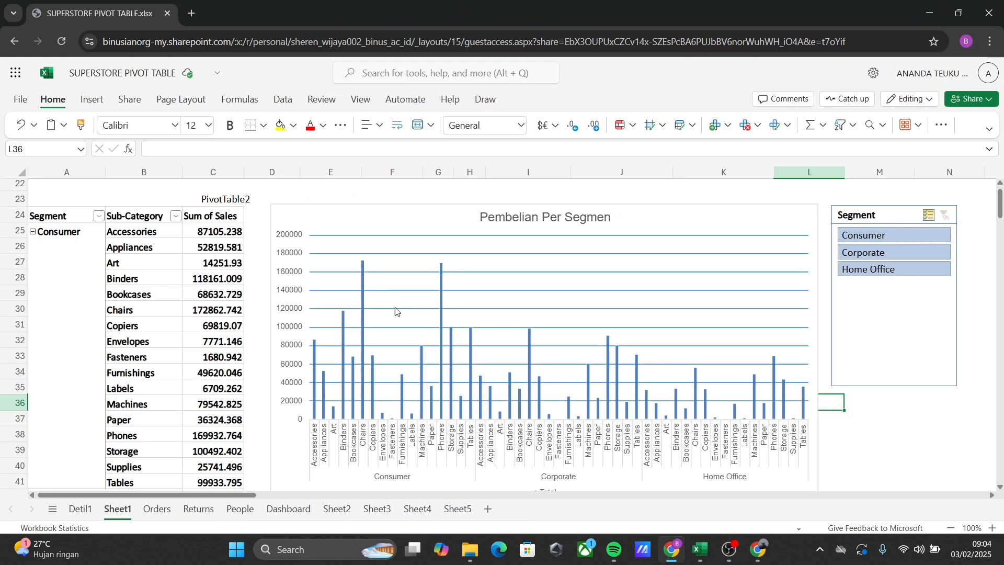
ctrl+click(889, 234)
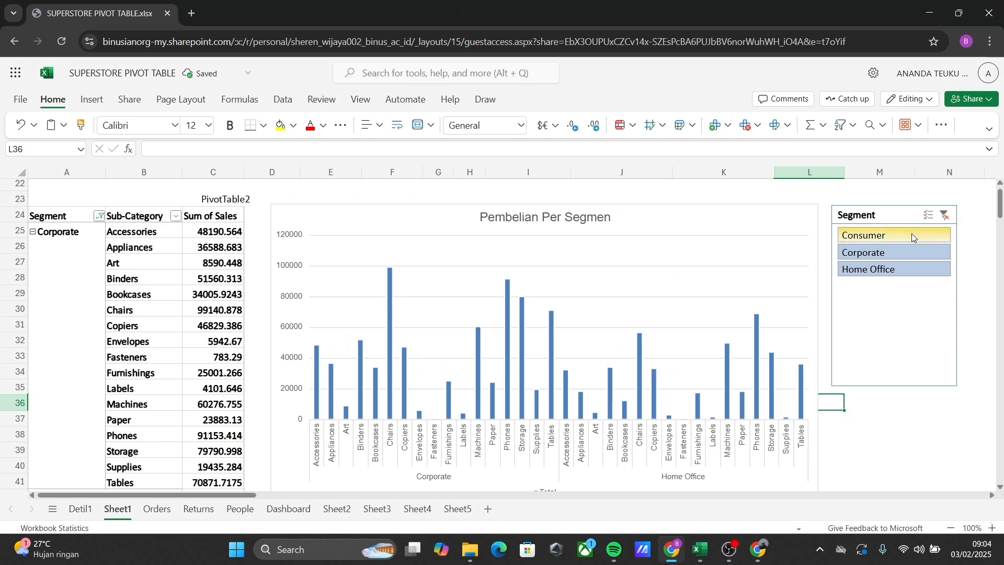
click(901, 237)
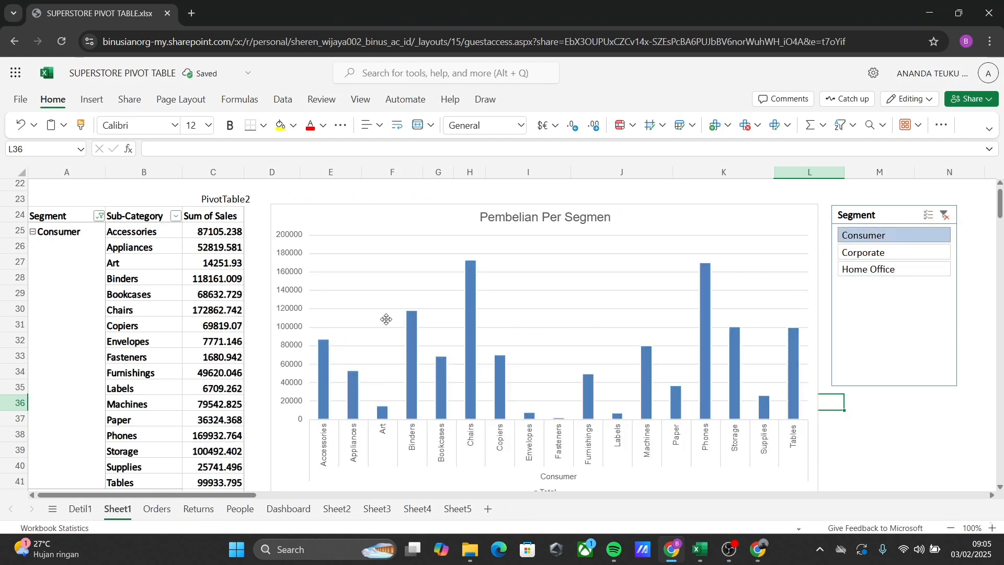
click(929, 215)
click(887, 252)
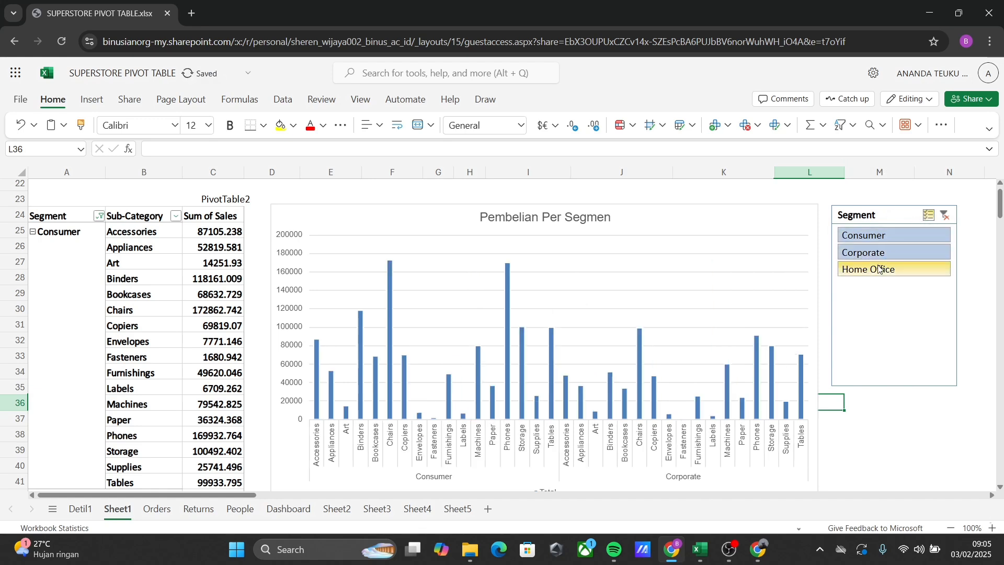
click(883, 270)
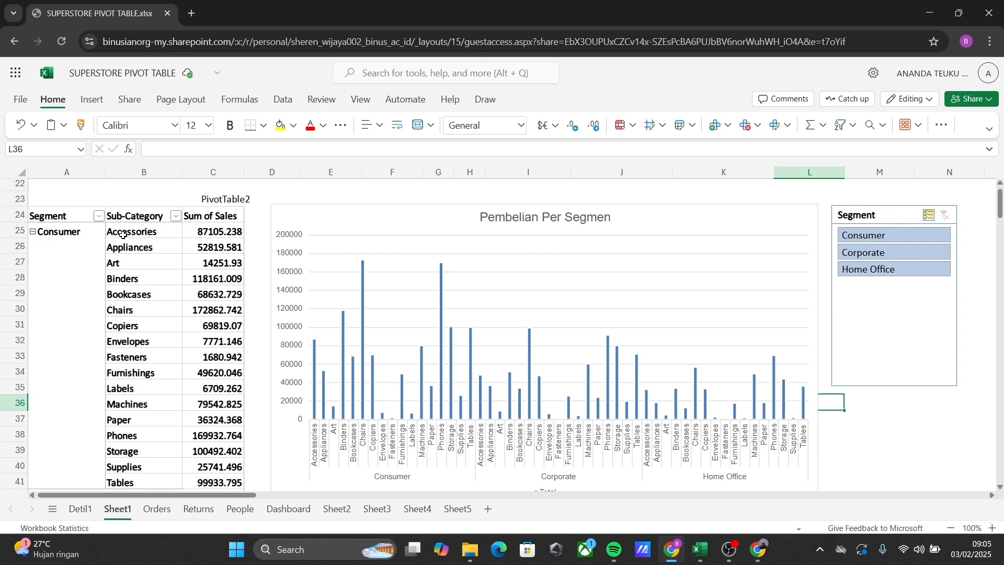
Filter PivotTable2 to only the Corporate segment using the Segment header's filter list
click(97, 225)
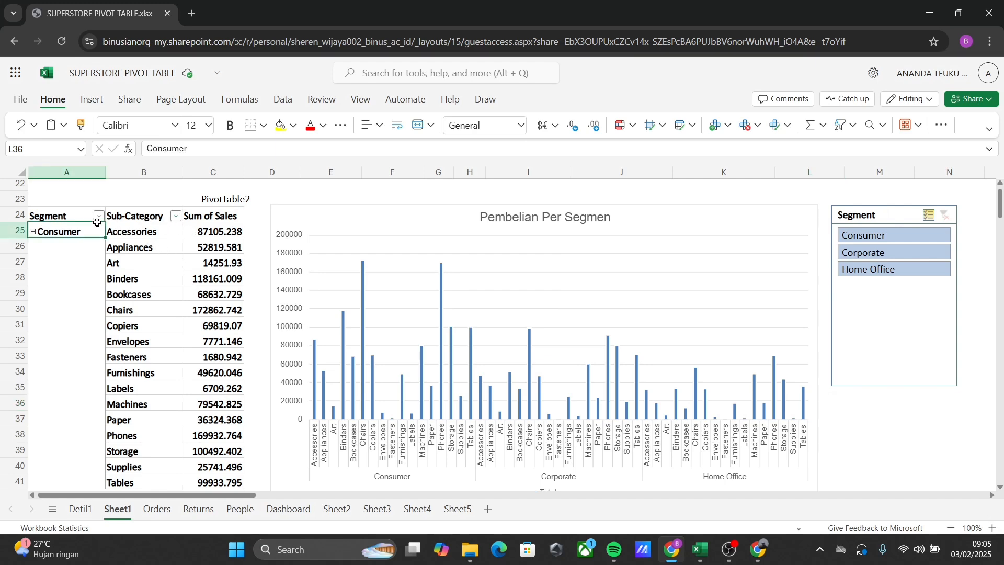
click(98, 216)
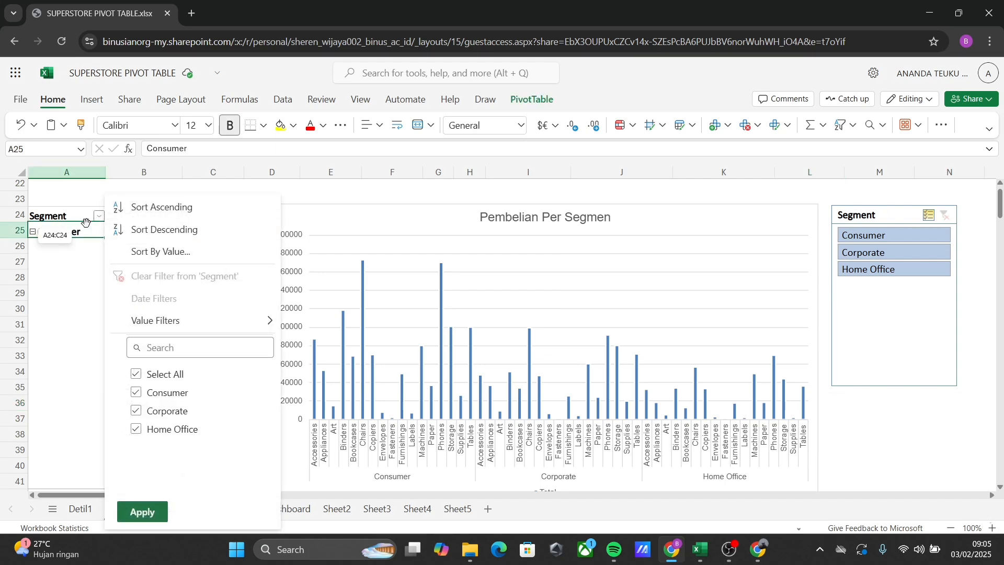
click(101, 218)
click(102, 219)
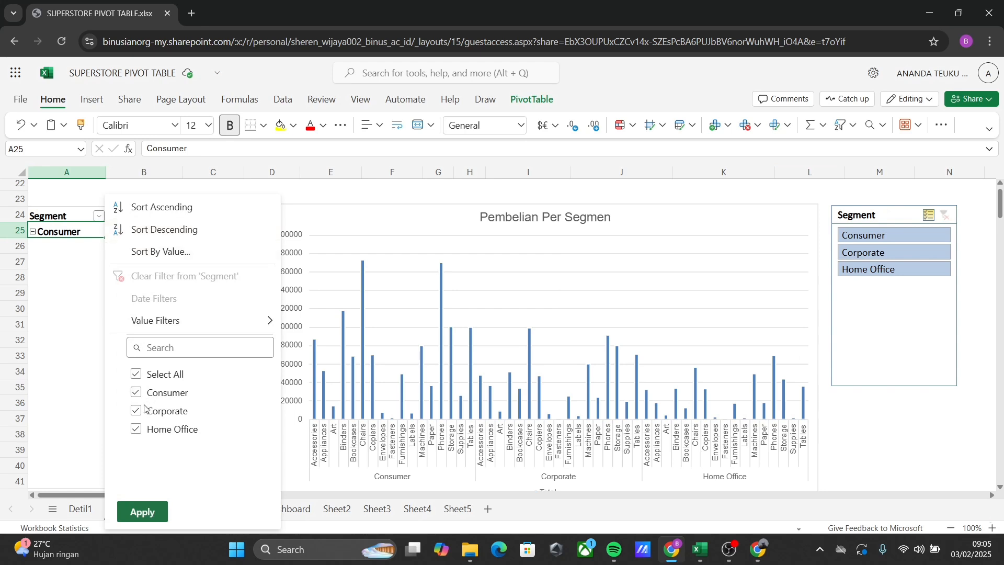
click(137, 374)
click(136, 411)
click(143, 512)
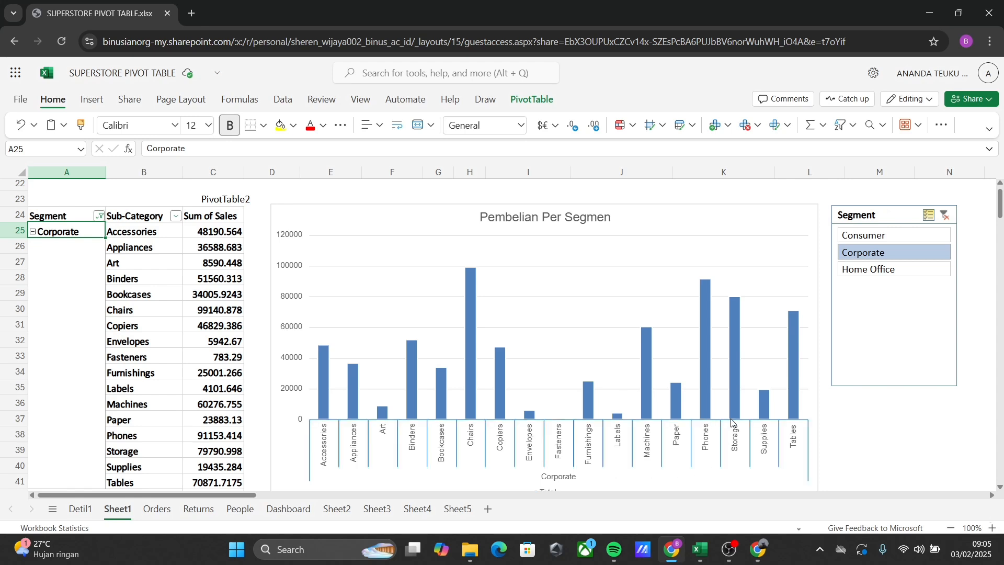
Include Consumer and Home Office again in the Segment slicer
mouse_move(730, 417)
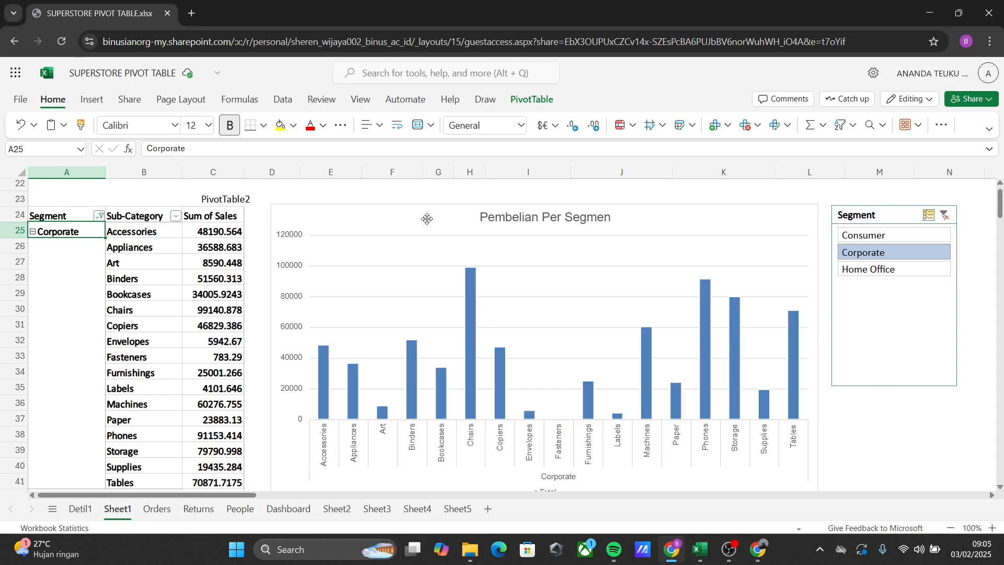
ctrl+click(920, 240)
ctrl+click(889, 268)
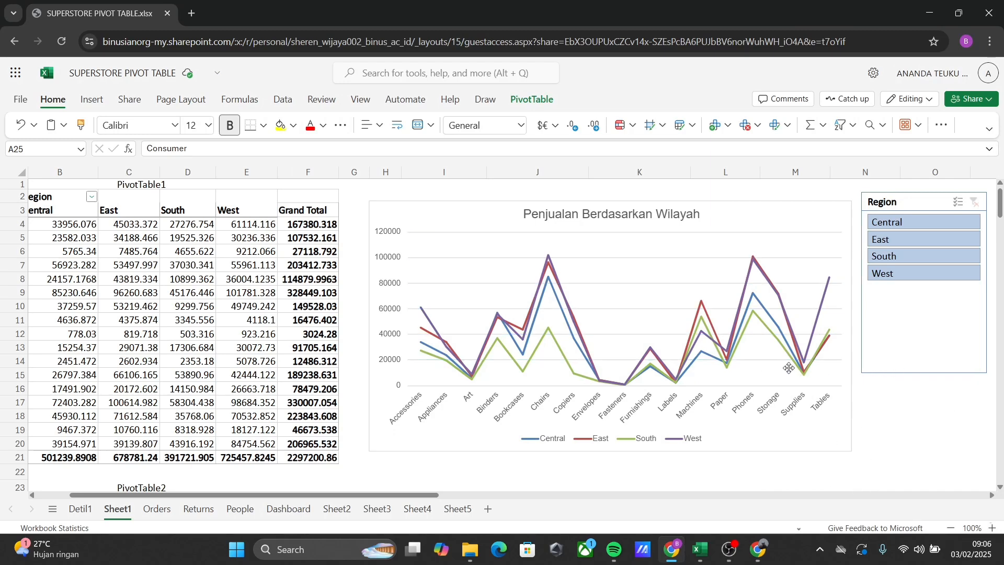
click(712, 358)
click(676, 359)
click(730, 549)
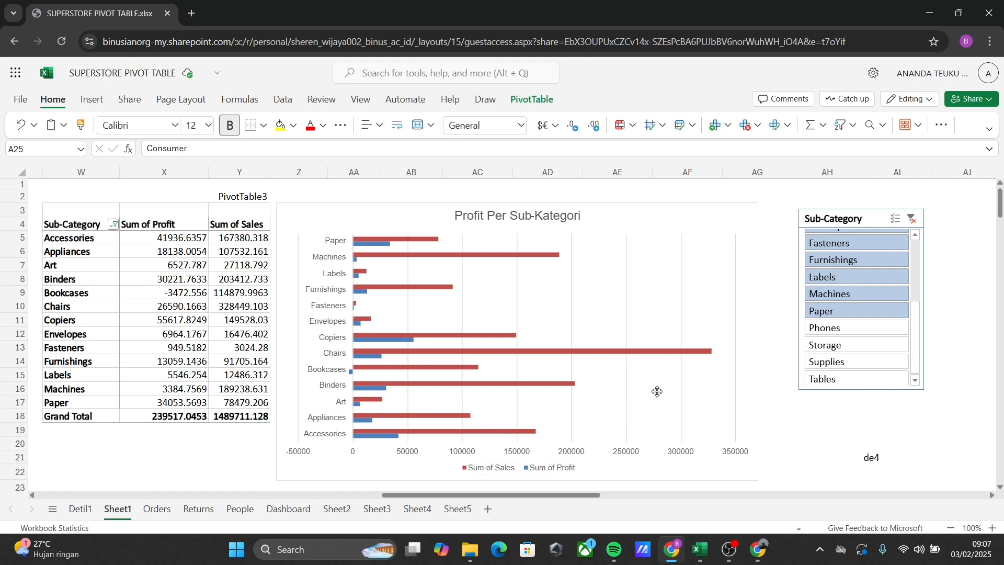
scroll(659, 355, down, 8)
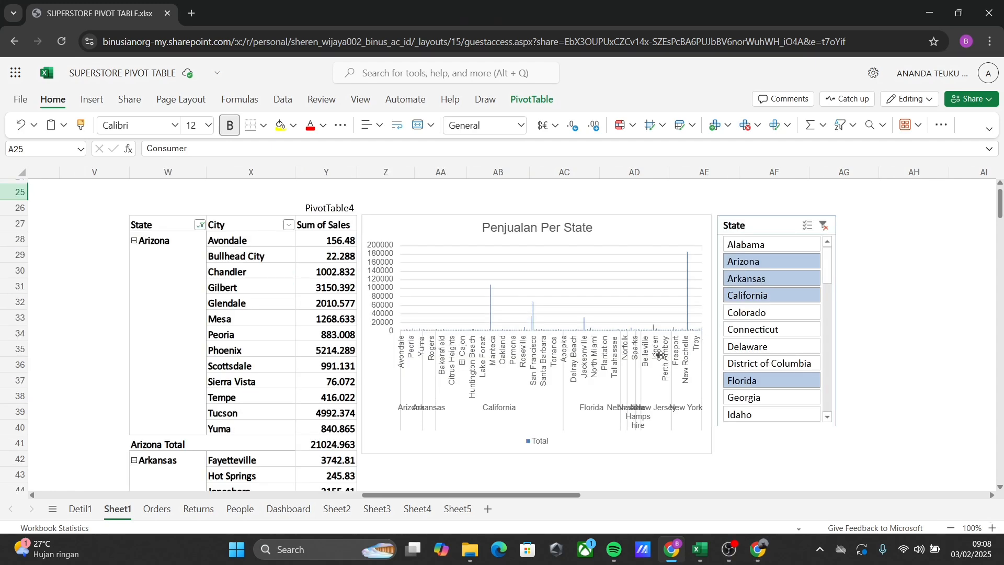